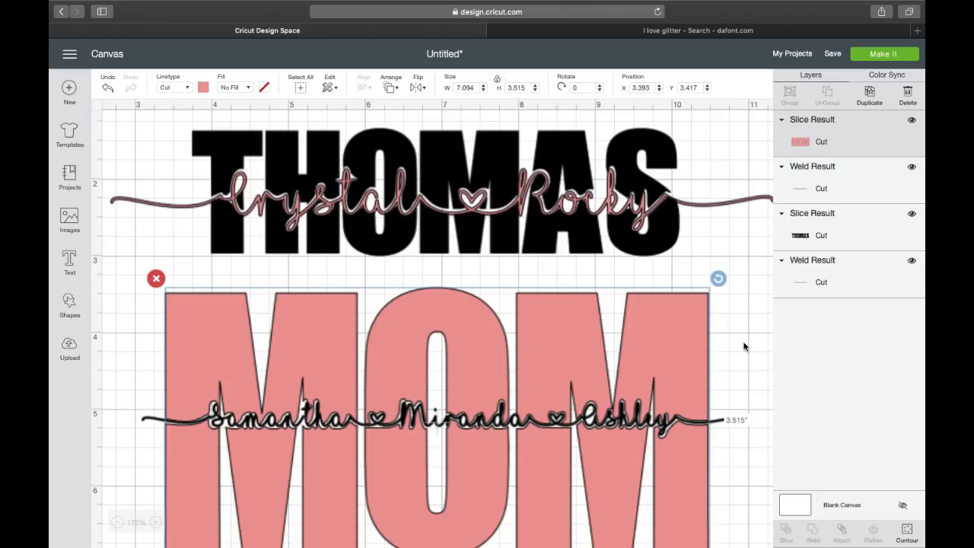
Review the sample surname and MOM designs, then bring up the dafont I Love Glitter results.
scroll(449, 261, right, 2)
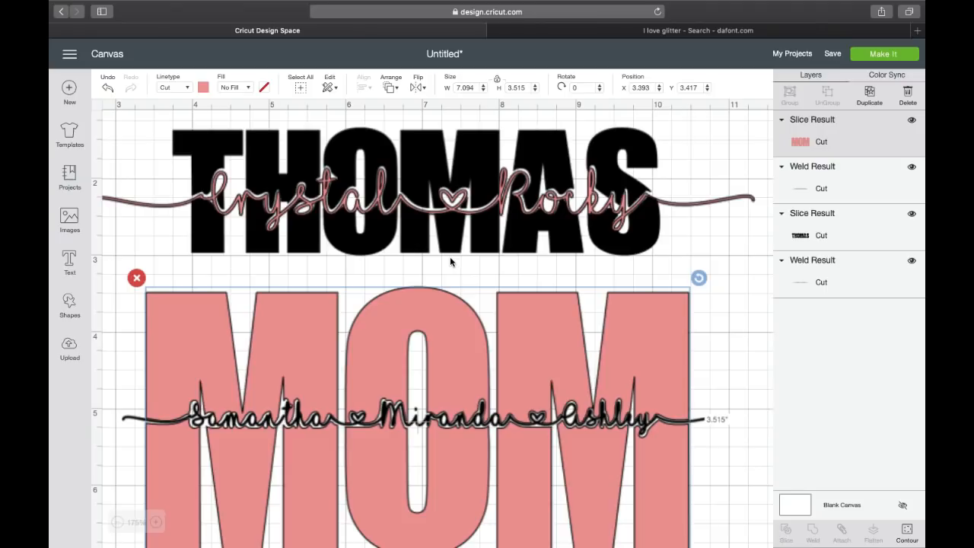
scroll(450, 261, up, 1)
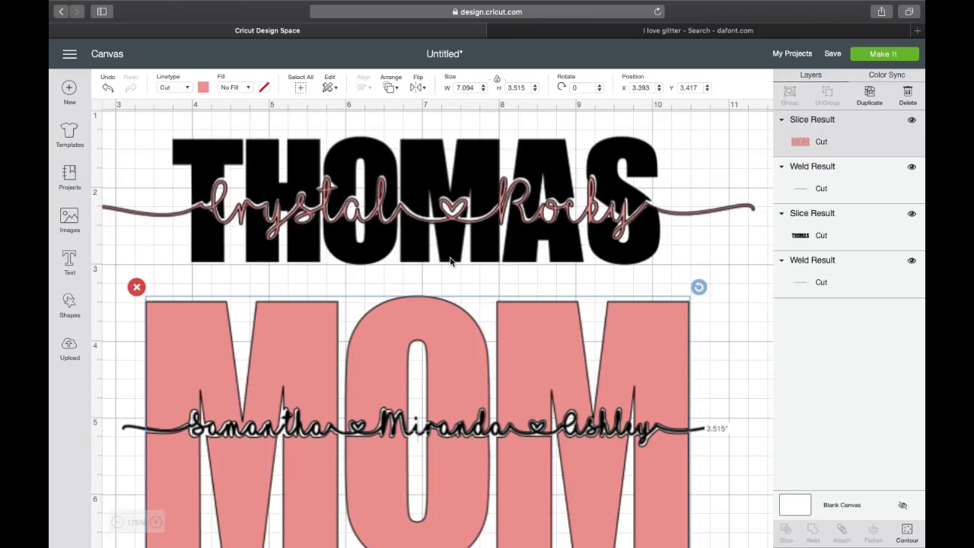
click(586, 33)
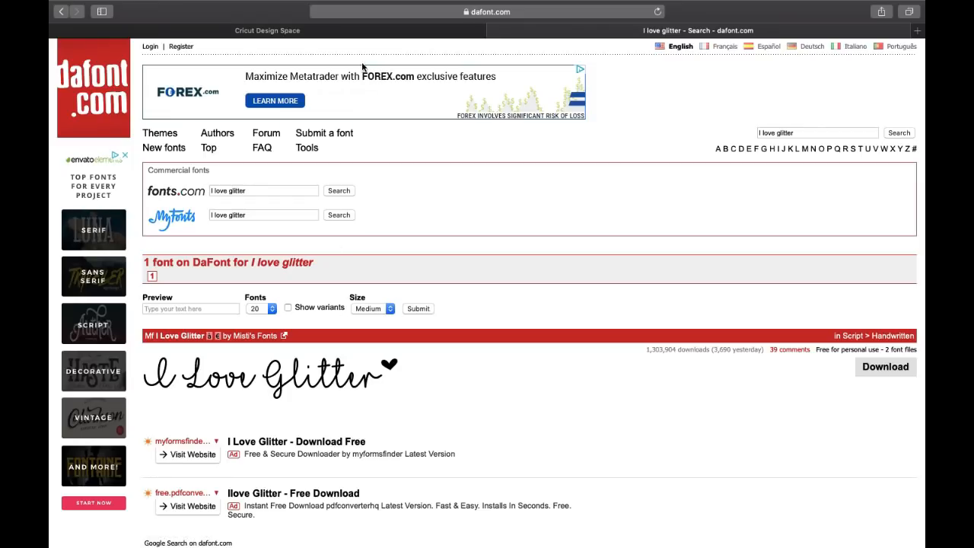
Return to the Cricut Design Space canvas after viewing the Mf I Love Glitter font.
click(354, 34)
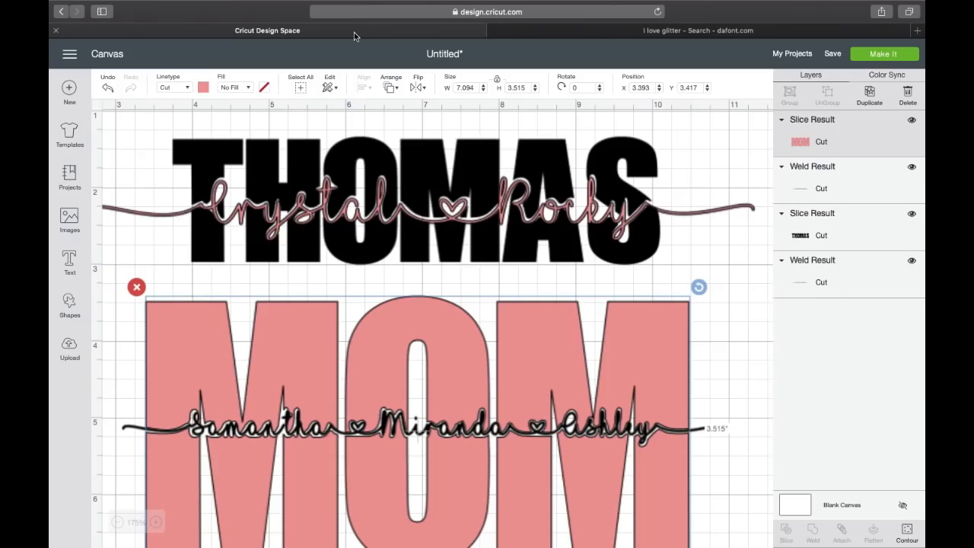
Hide all four example layers: both slice results and both script name lines.
scroll(378, 324, down, 2)
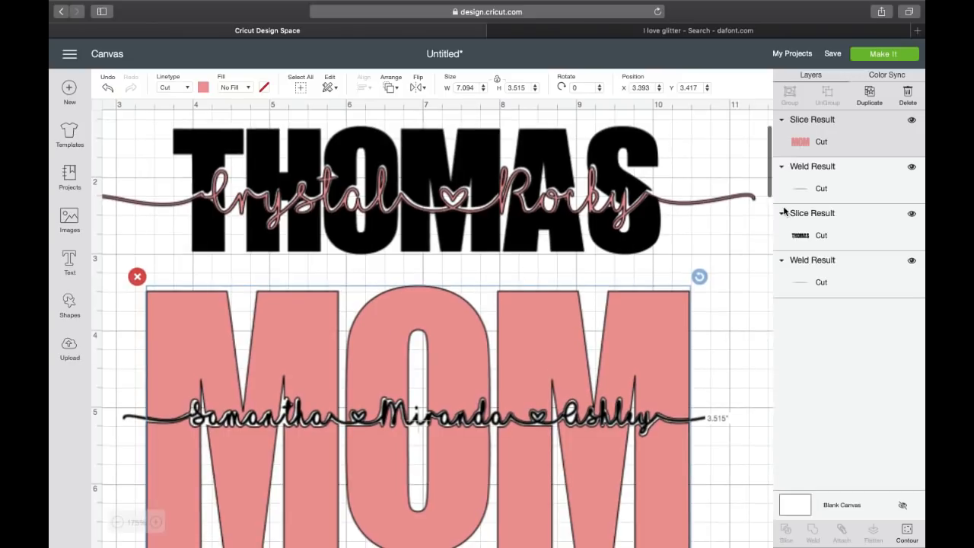
click(912, 120)
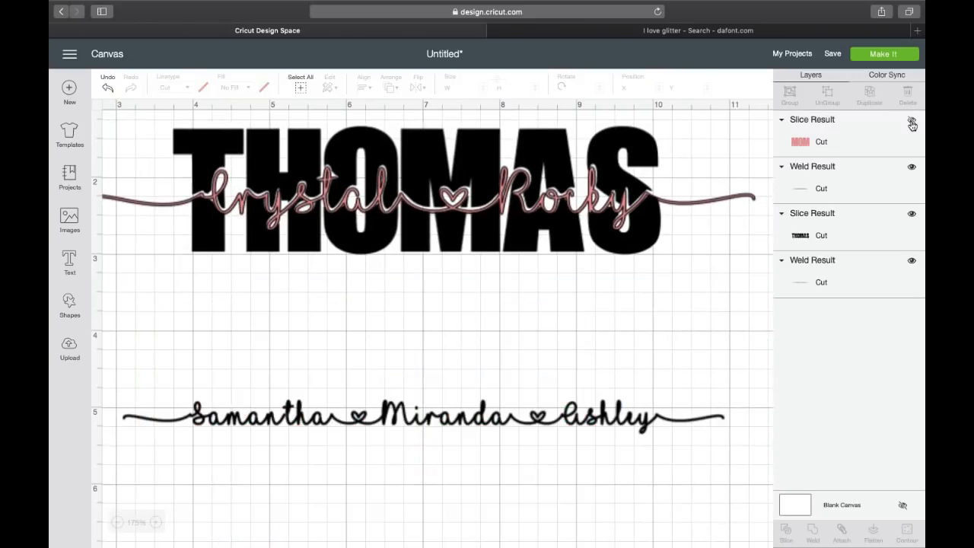
click(911, 166)
click(912, 216)
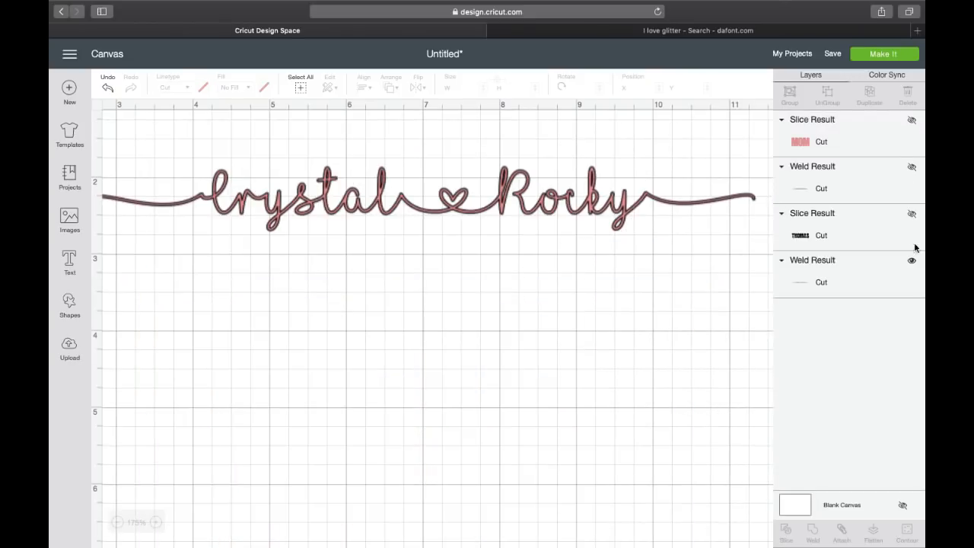
click(912, 260)
Add the surname as Impact Bold text, 3.558 by 0.824 inches, and move it up and right.
click(68, 262)
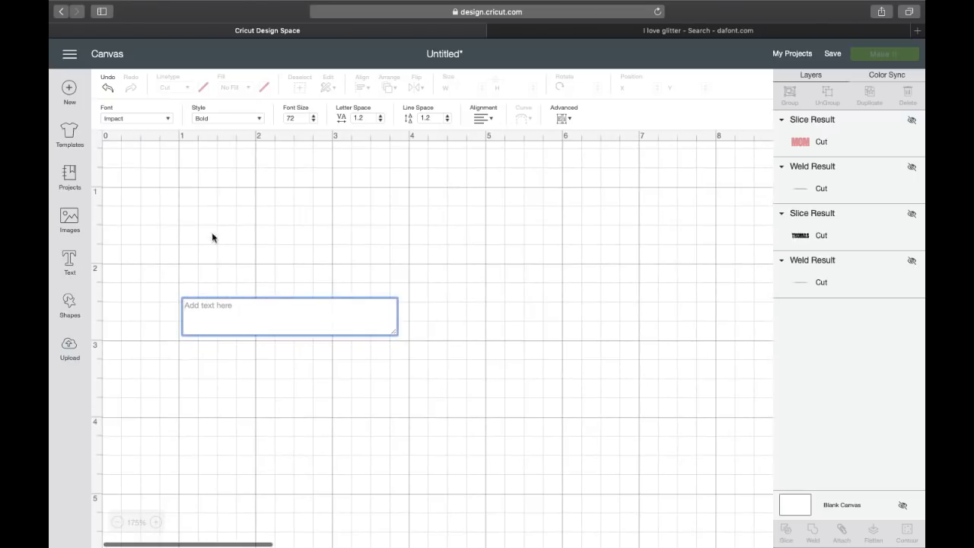
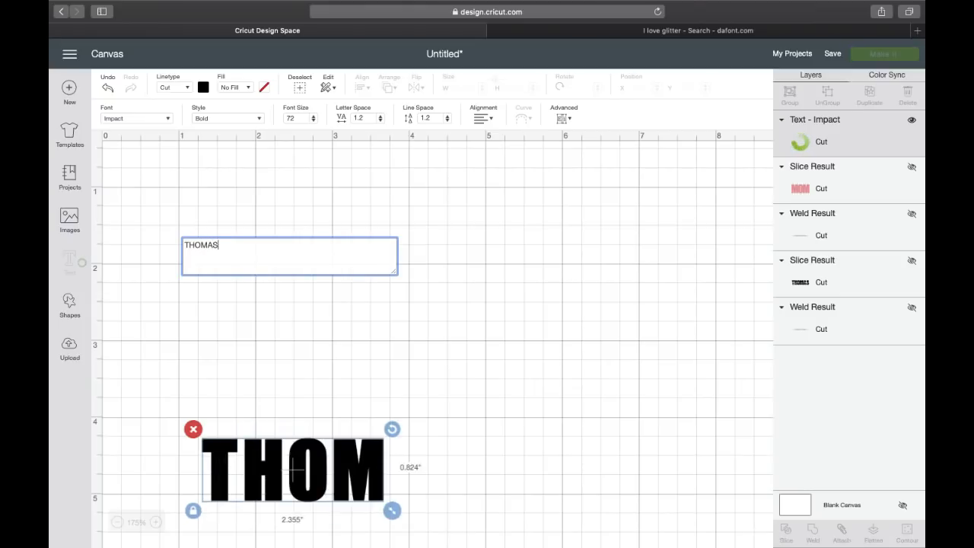
drag(370, 450, 415, 324)
drag(370, 468, 412, 309)
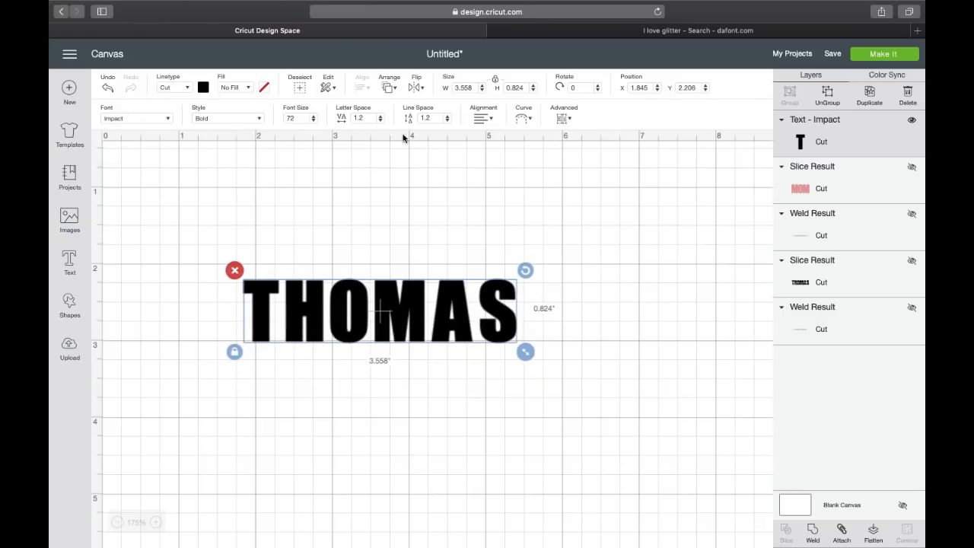
click(157, 523)
Zoom in and lower the surname's letter spacing from 1.2 to 0.4, narrowing it to 3.198 inches.
click(157, 523)
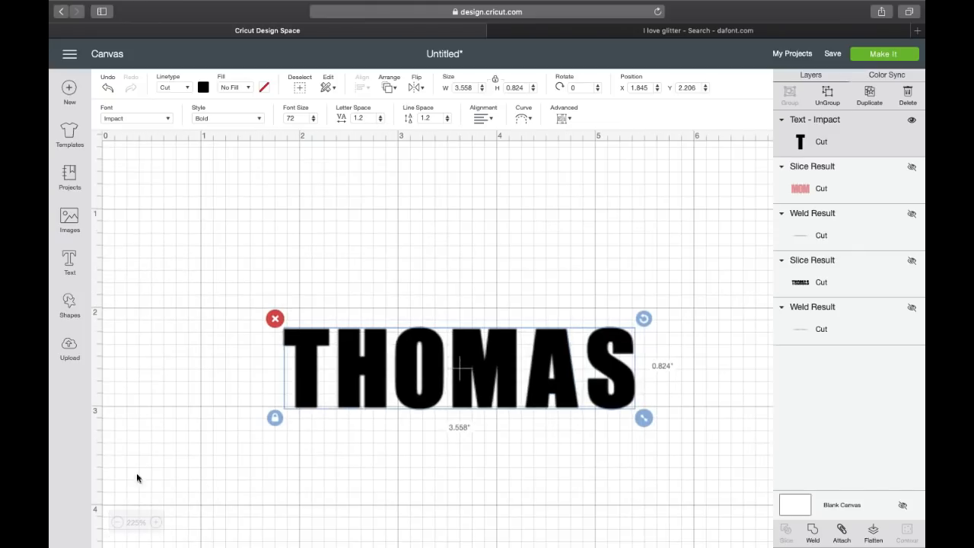
scroll(312, 470, right, 2)
scroll(330, 465, down, 2)
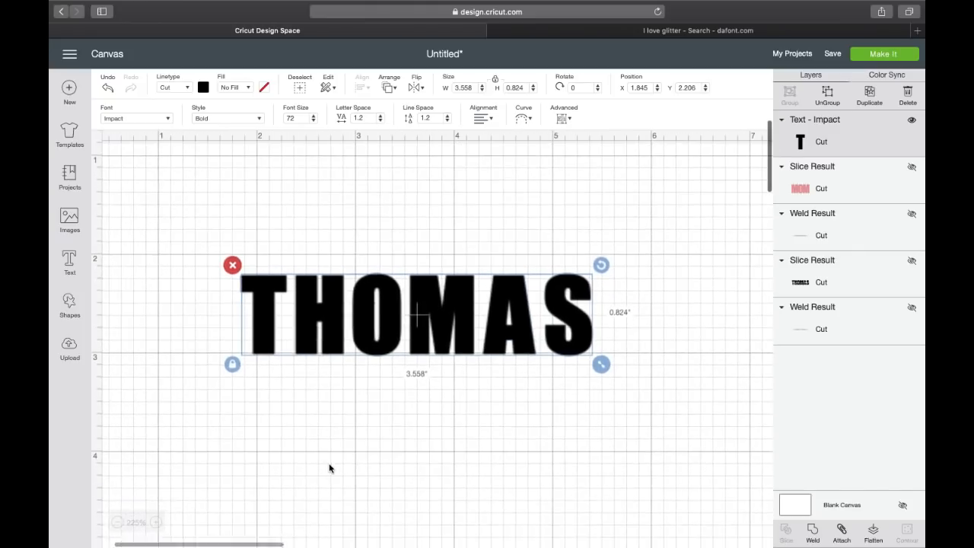
click(381, 120)
click(380, 120)
click(380, 120)
click(380, 120)
click(381, 120)
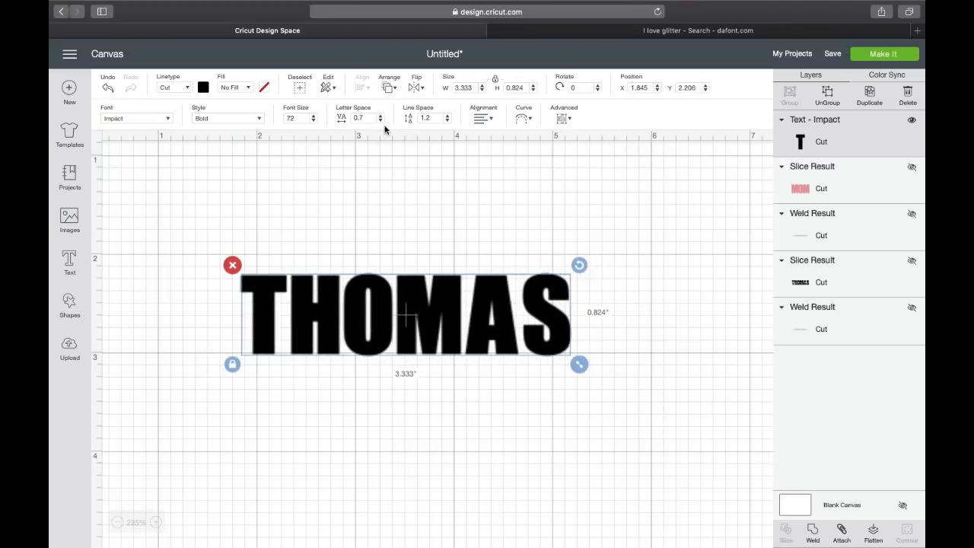
click(380, 120)
click(380, 120)
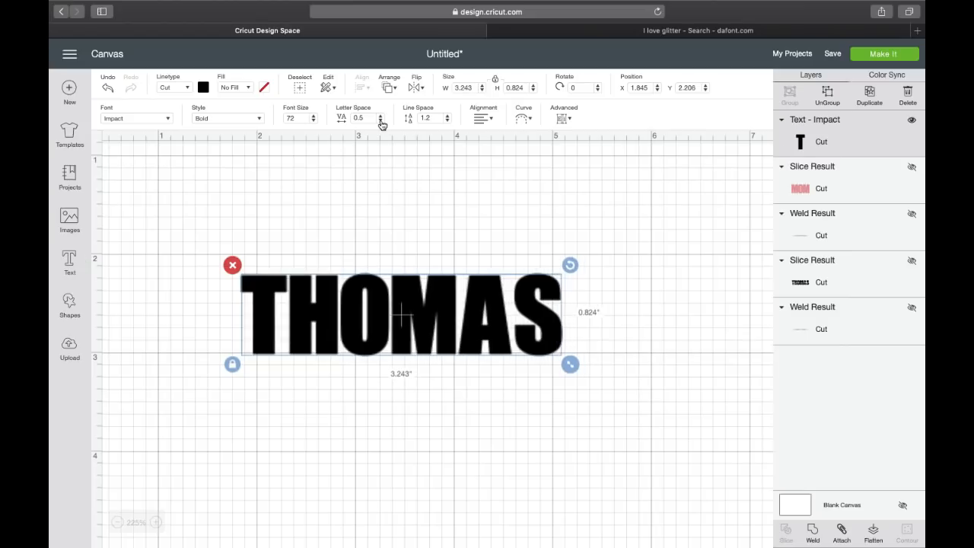
click(380, 120)
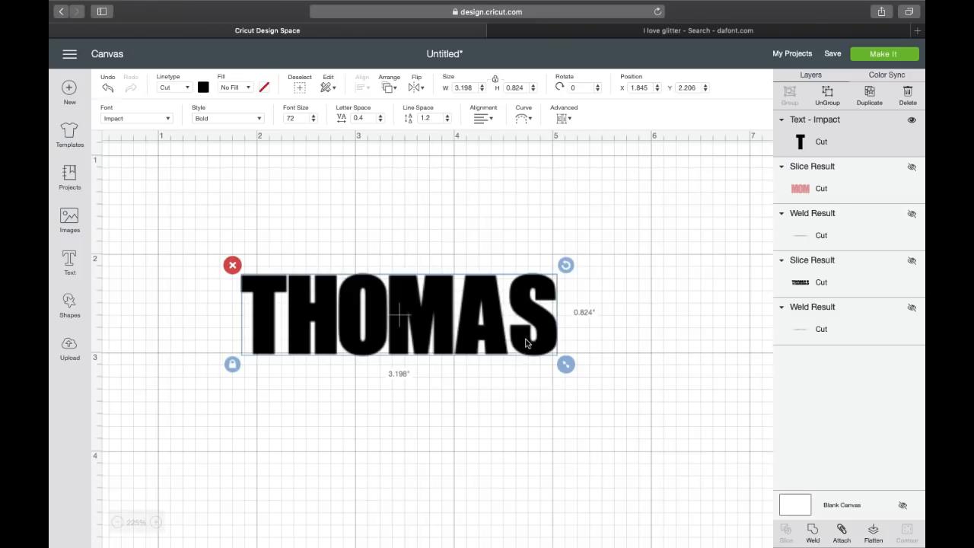
click(565, 117)
Ungroup the surname to letters, nudge the S left, weld all six, and move the result higher.
click(581, 137)
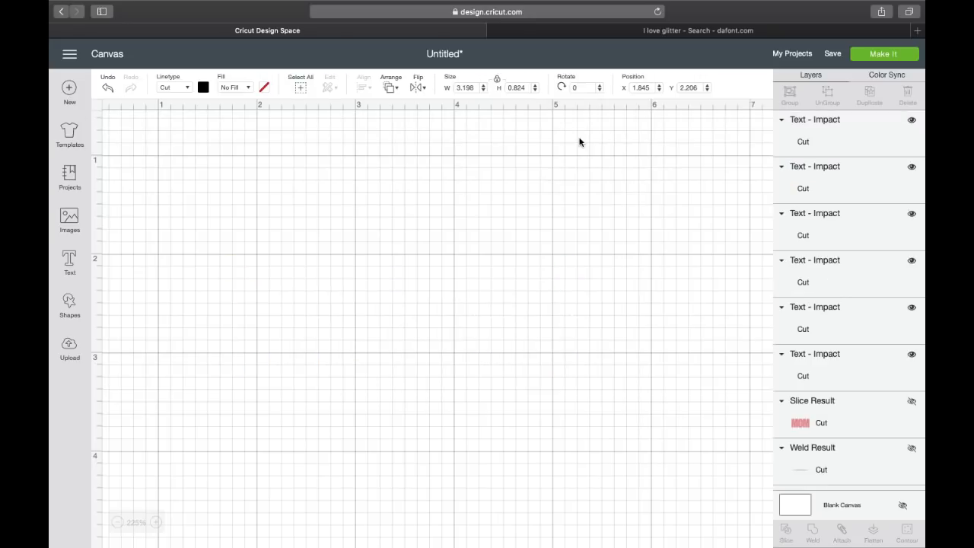
click(535, 311)
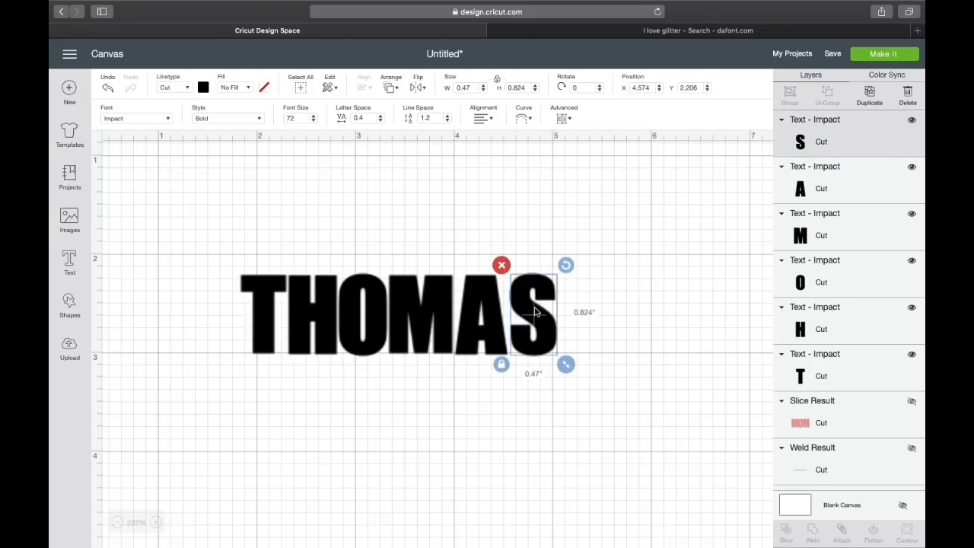
drag(535, 311, 531, 312)
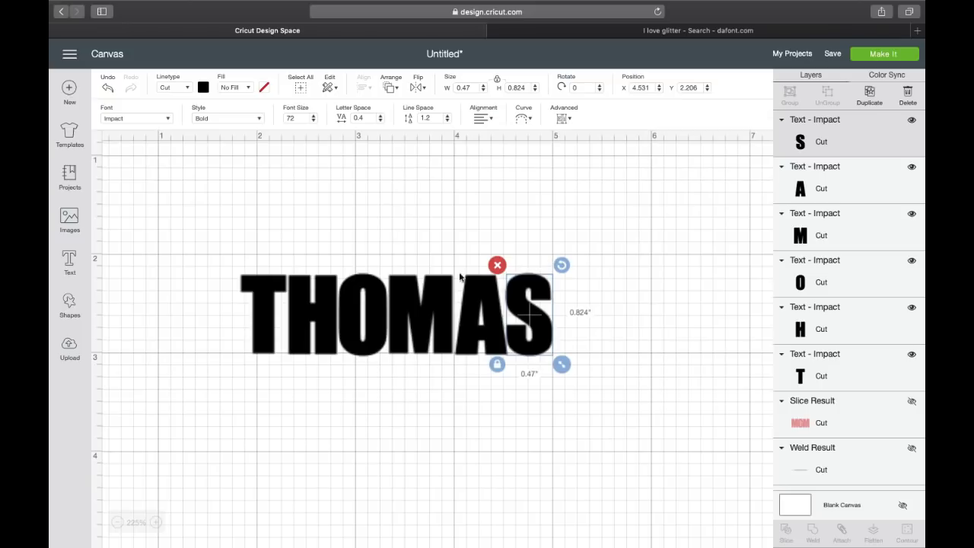
drag(225, 242, 654, 408)
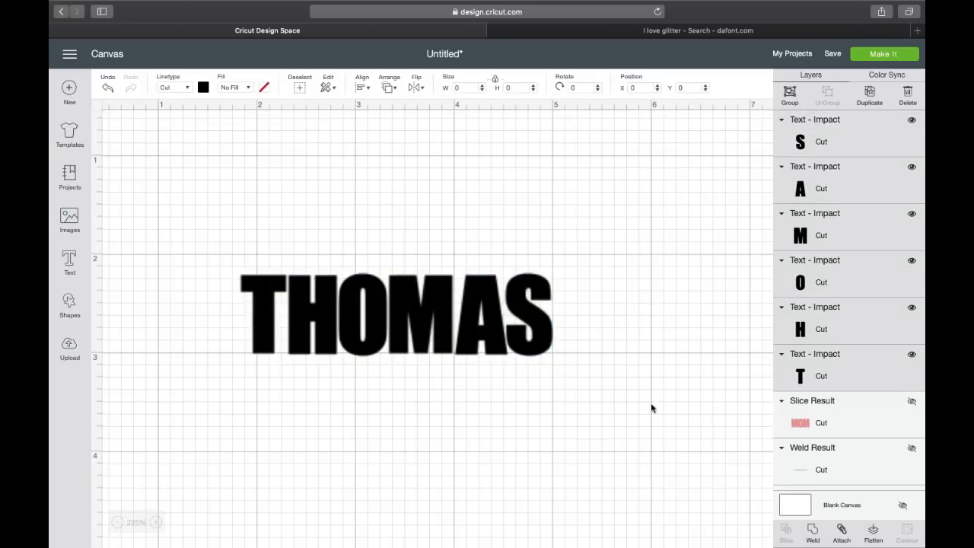
click(814, 532)
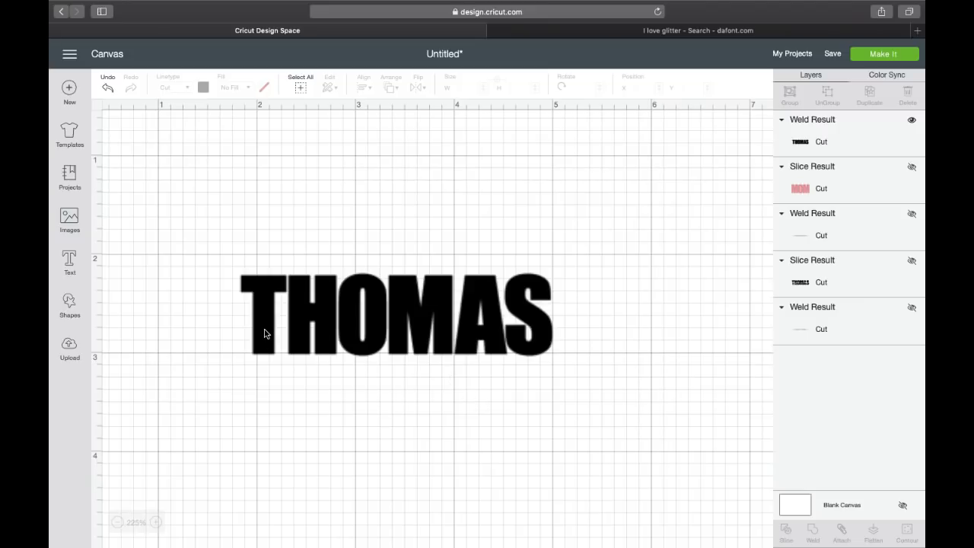
drag(266, 332, 271, 226)
click(255, 385)
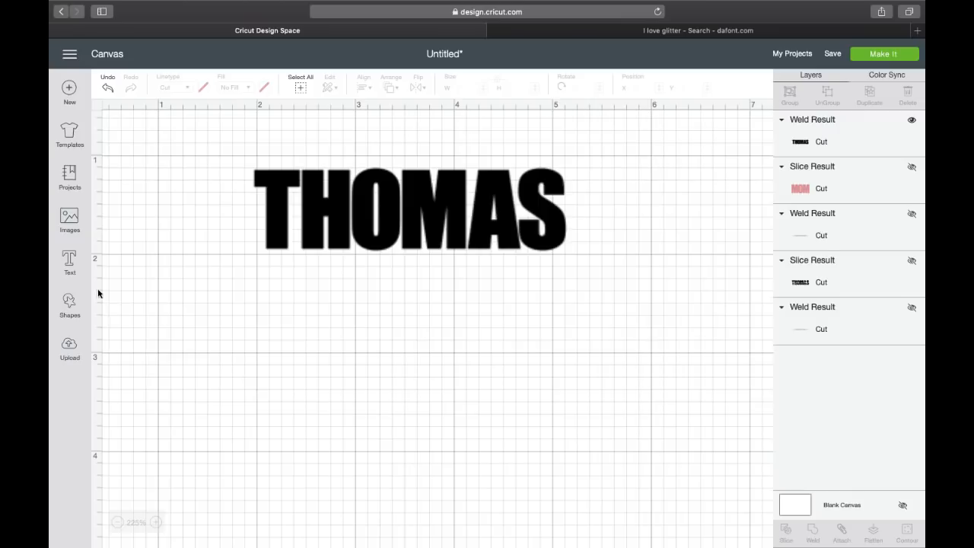
Add a new empty text box set to the I Love Glitter font.
click(67, 261)
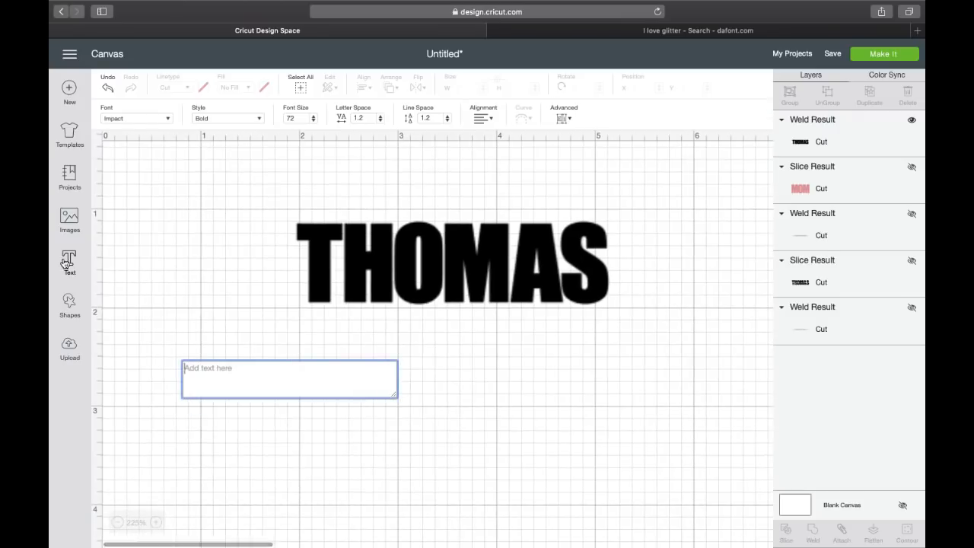
click(156, 116)
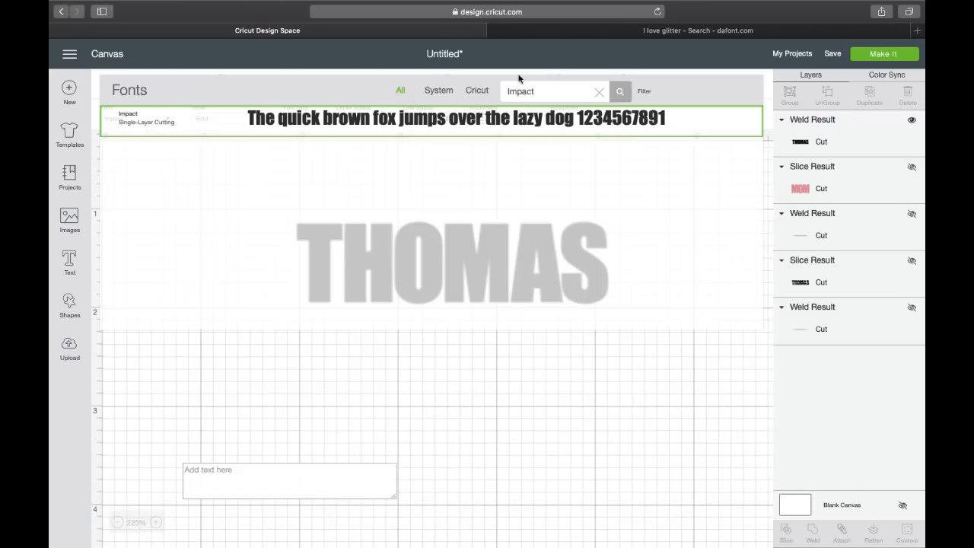
double_click(540, 88)
text(I LOV)
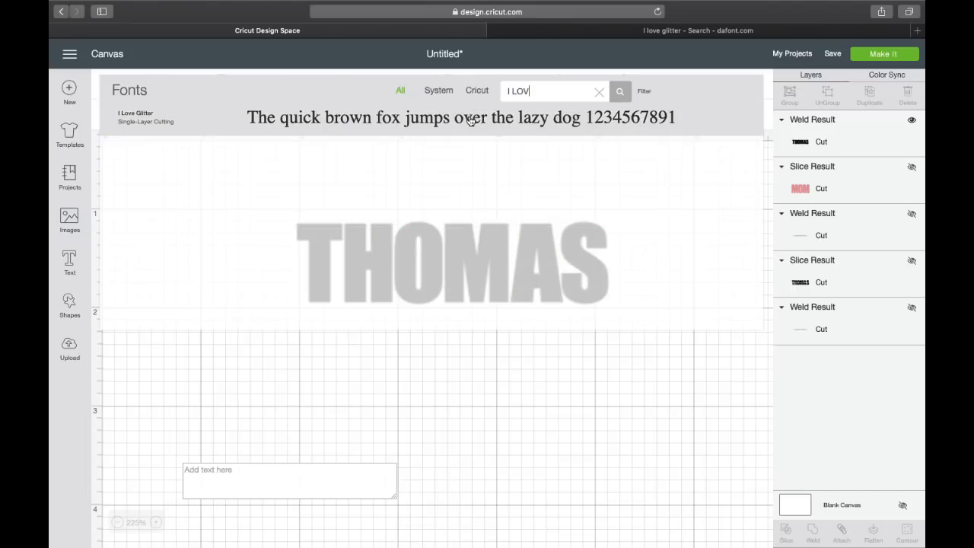
click(471, 120)
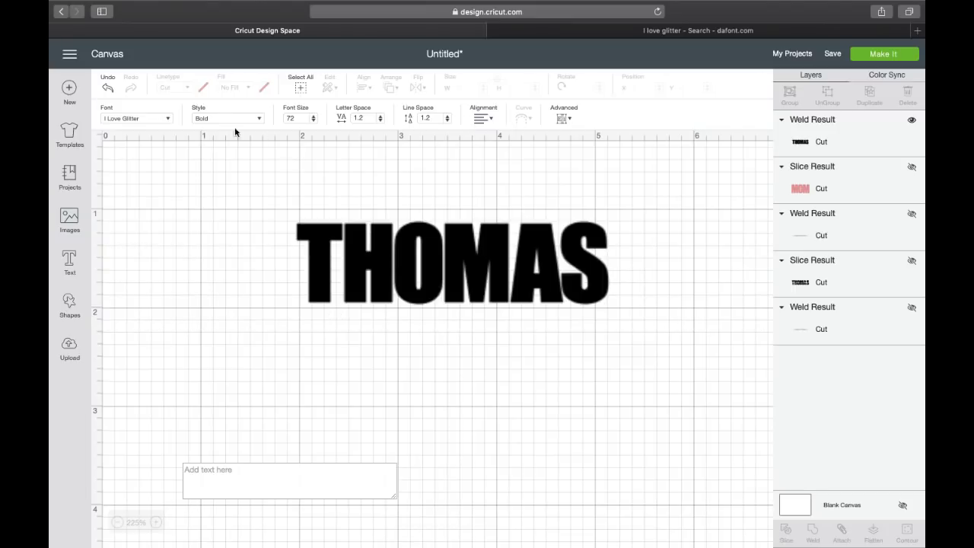
click(214, 471)
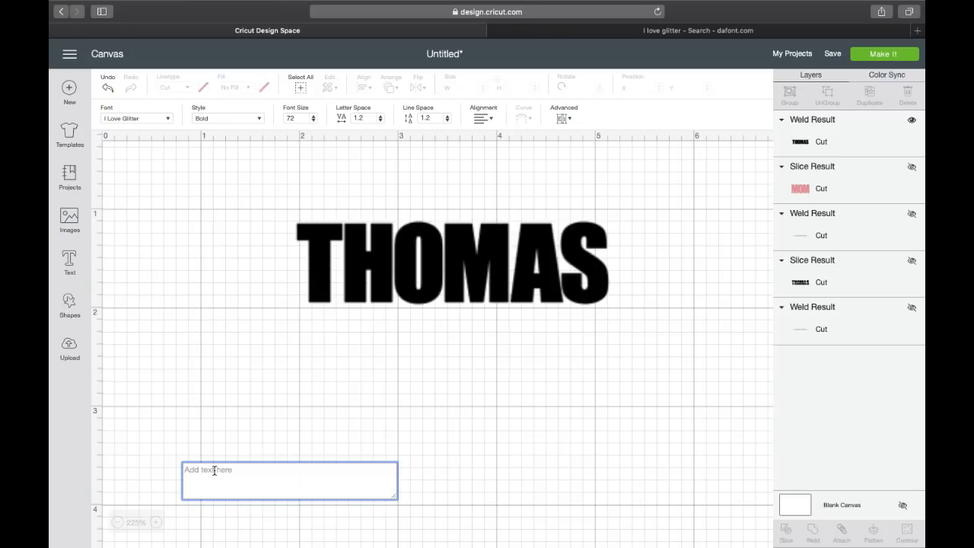
Type two first names joined by a heart, wrapped in [ and ] for swash tails.
text([)
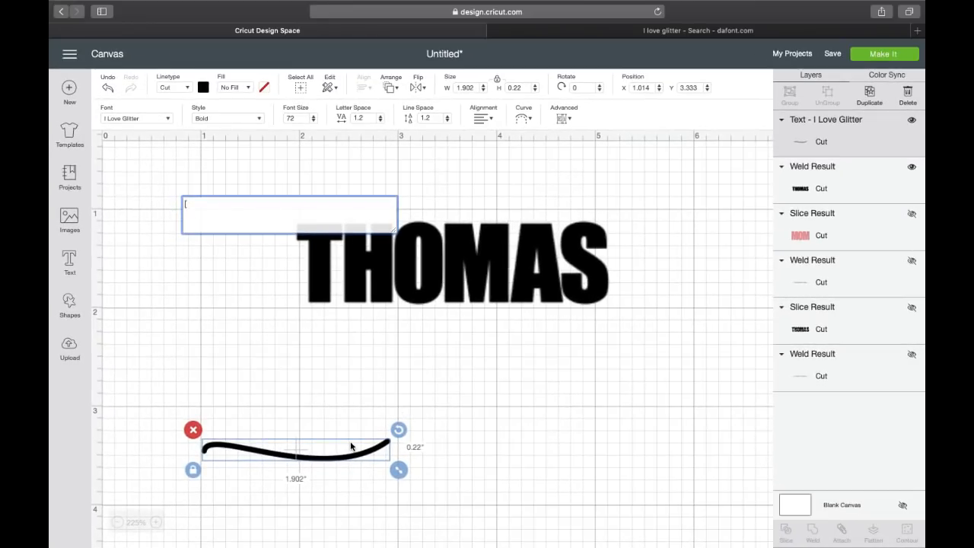
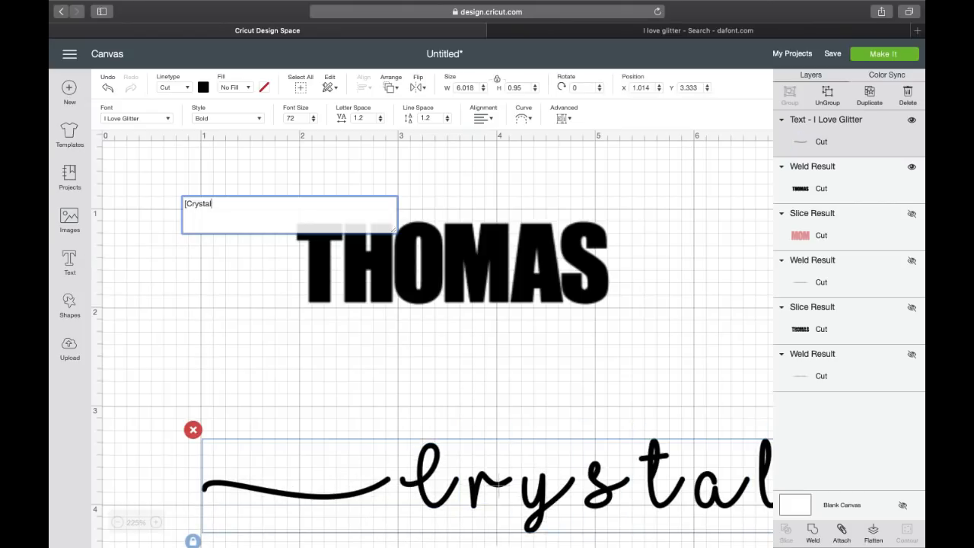
text(_)
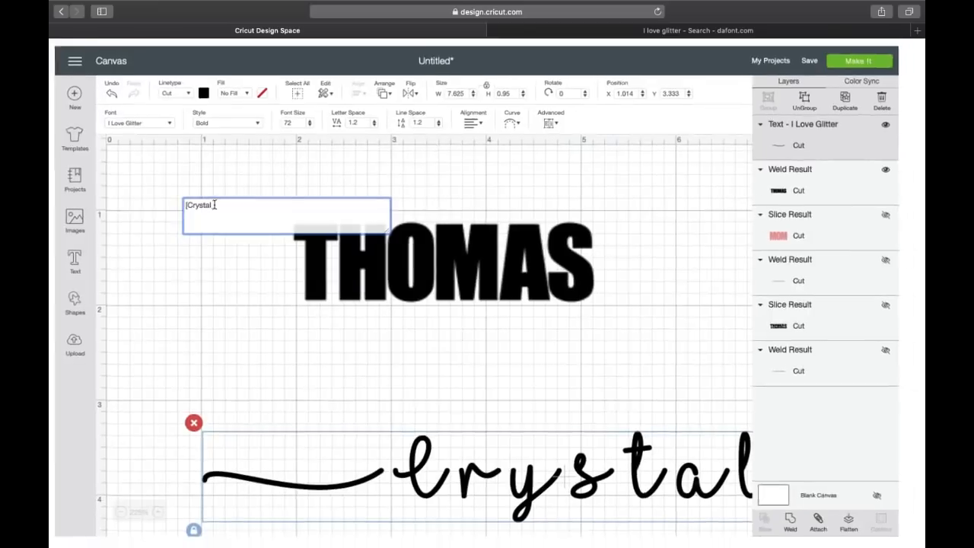
scroll(337, 379, right, 10)
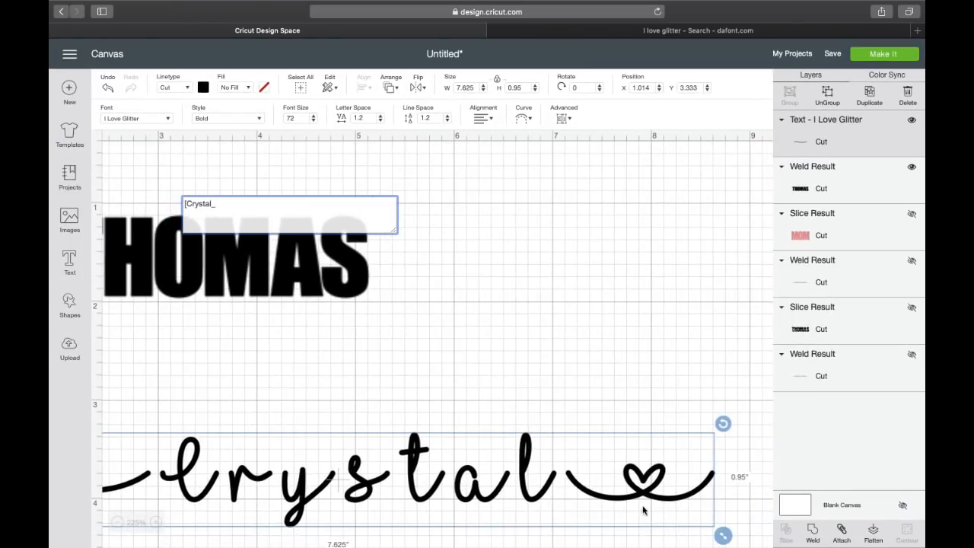
click(292, 214)
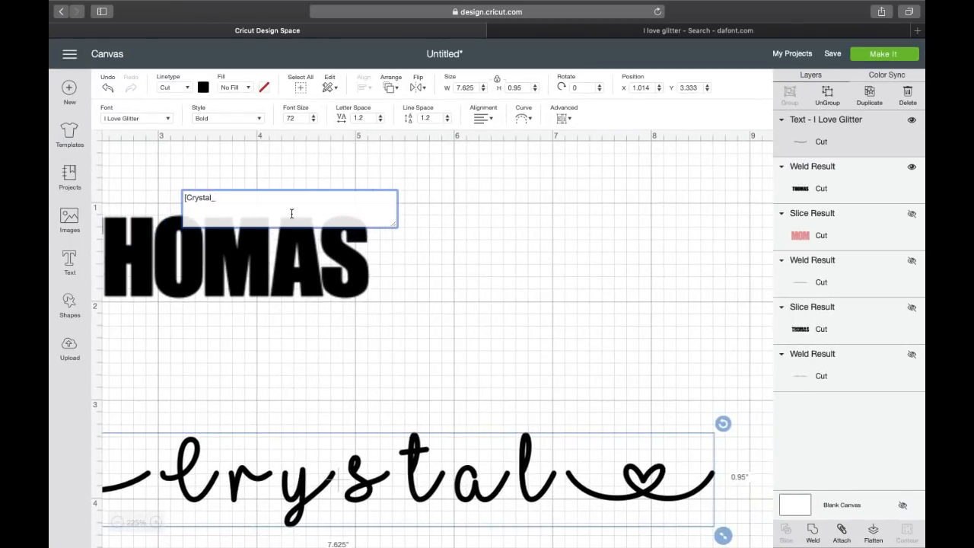
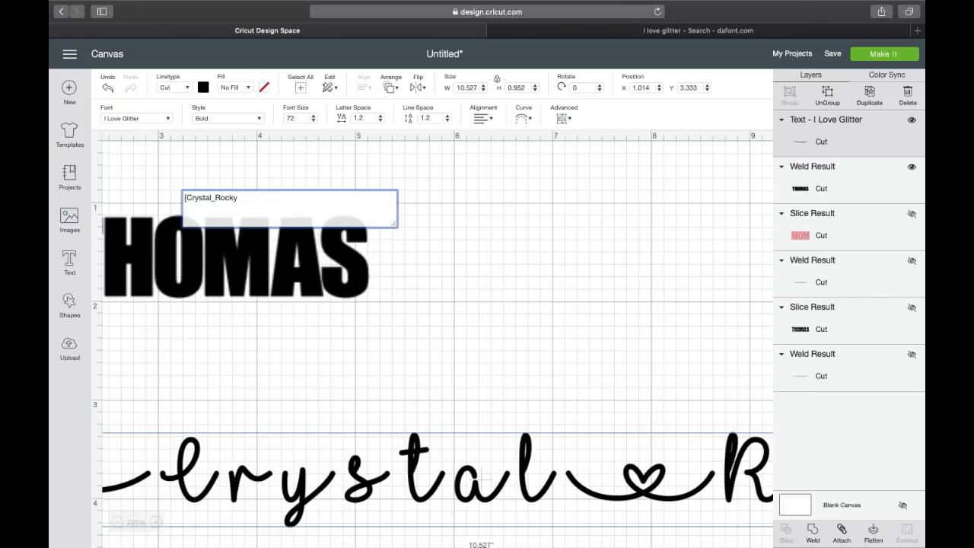
text(])
Zoom out and shrink the script name line to 7.893 inches wide.
click(117, 522)
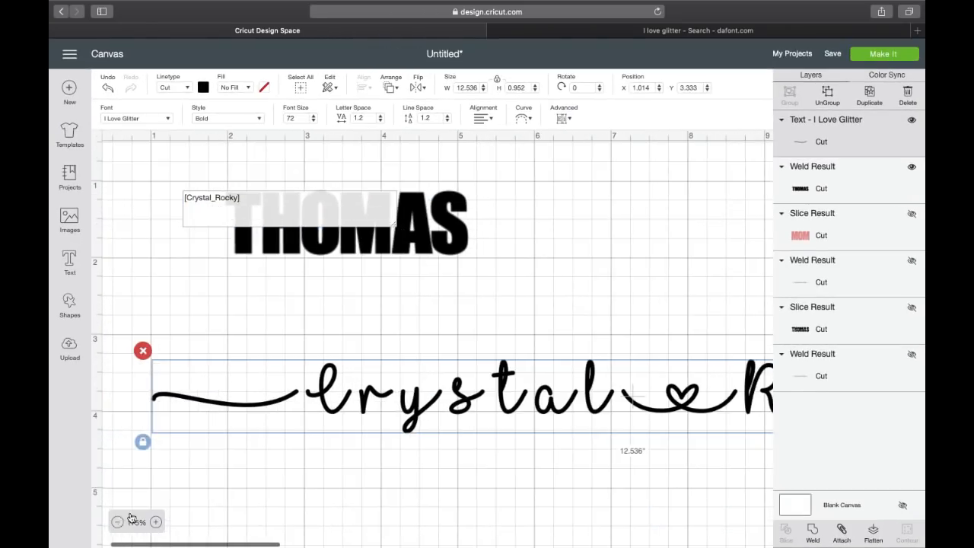
scroll(399, 474, right, 3)
scroll(399, 473, right, 3)
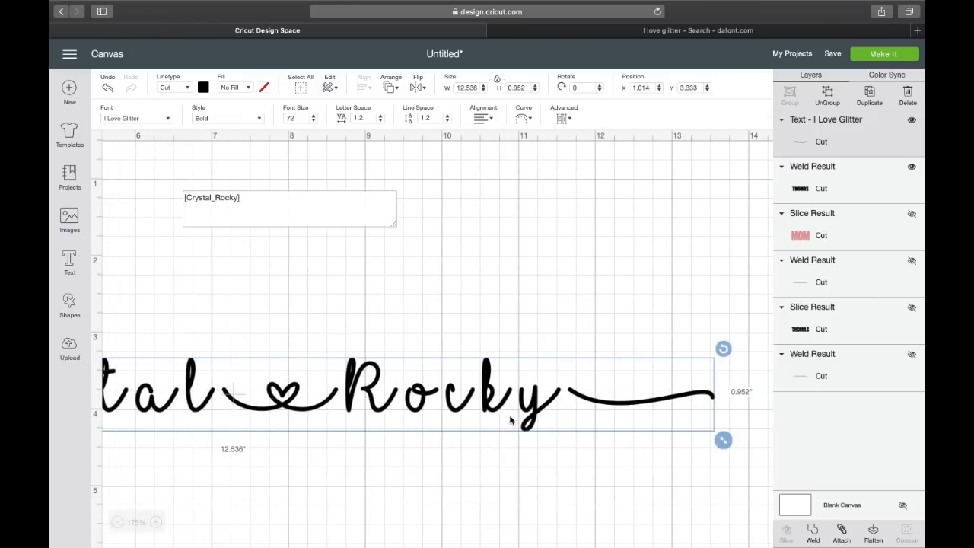
drag(723, 440, 366, 413)
scroll(276, 450, left, 5)
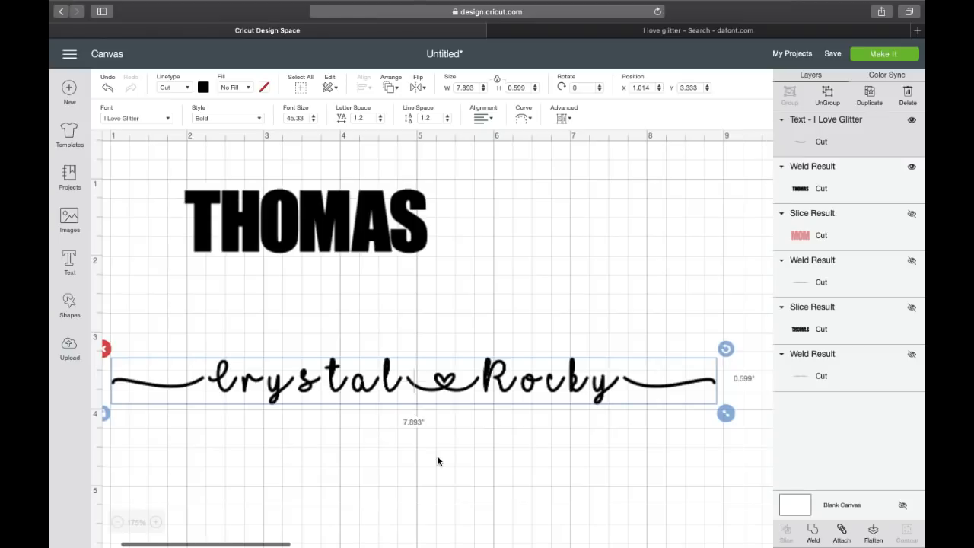
Shrink the script line to about 6.5 inches and place it just below the surname.
drag(726, 413, 583, 407)
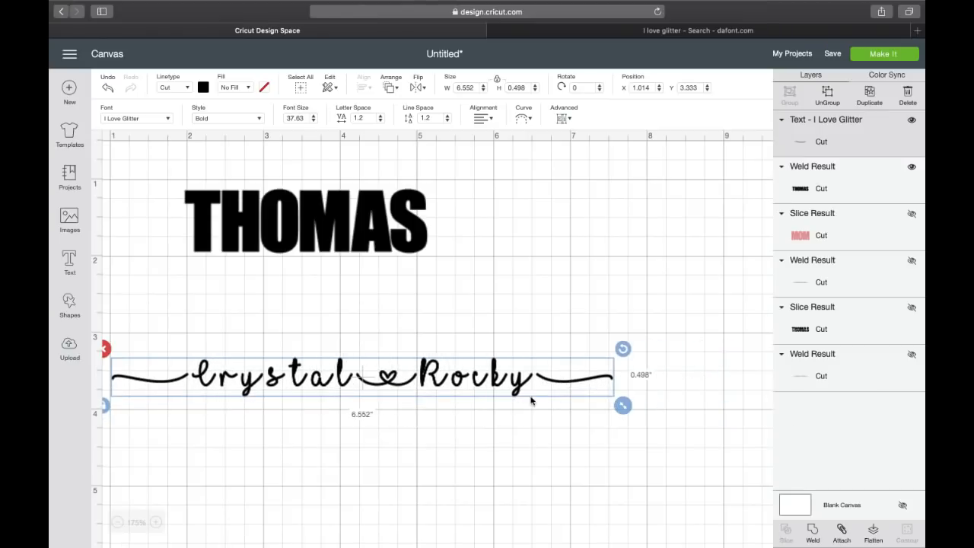
drag(479, 378, 496, 306)
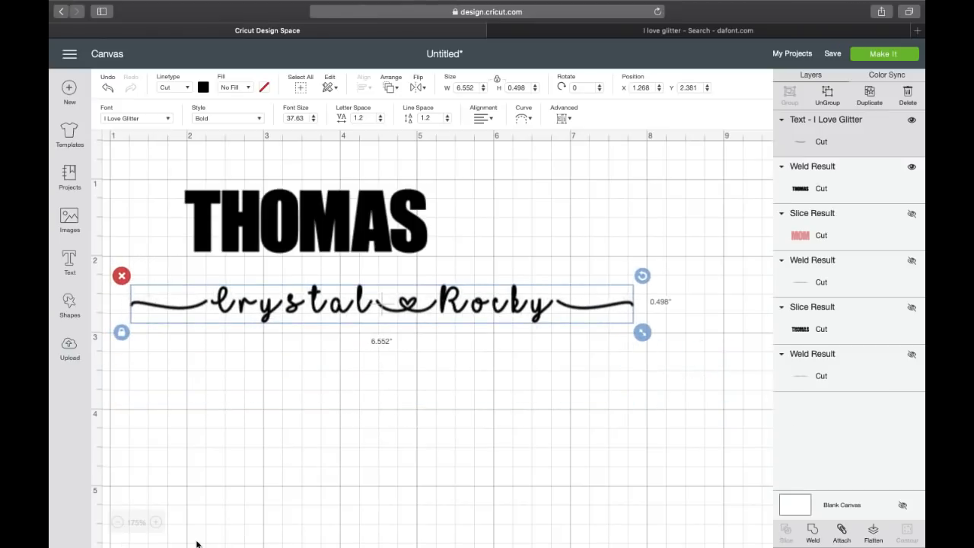
click(155, 522)
click(155, 522)
scroll(340, 467, right, 3)
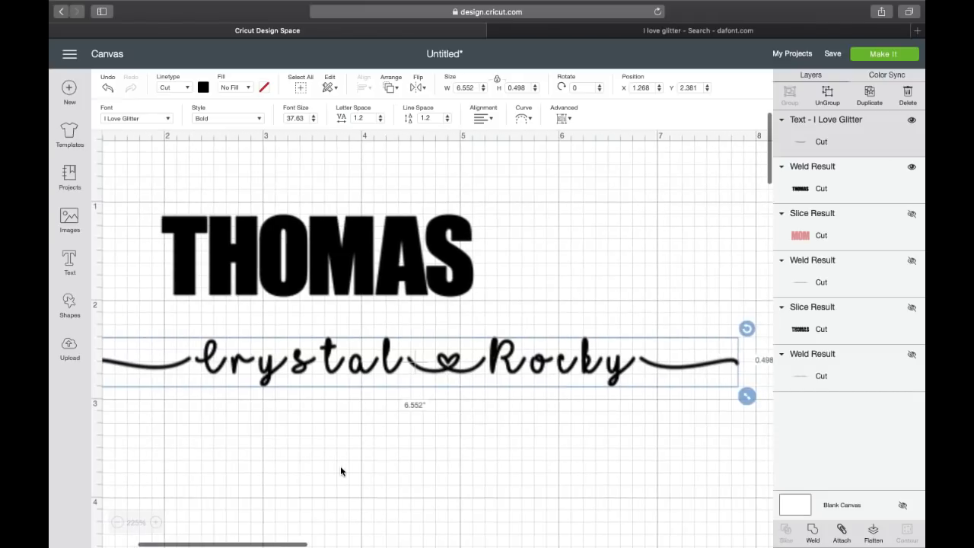
scroll(180, 435, left, 2)
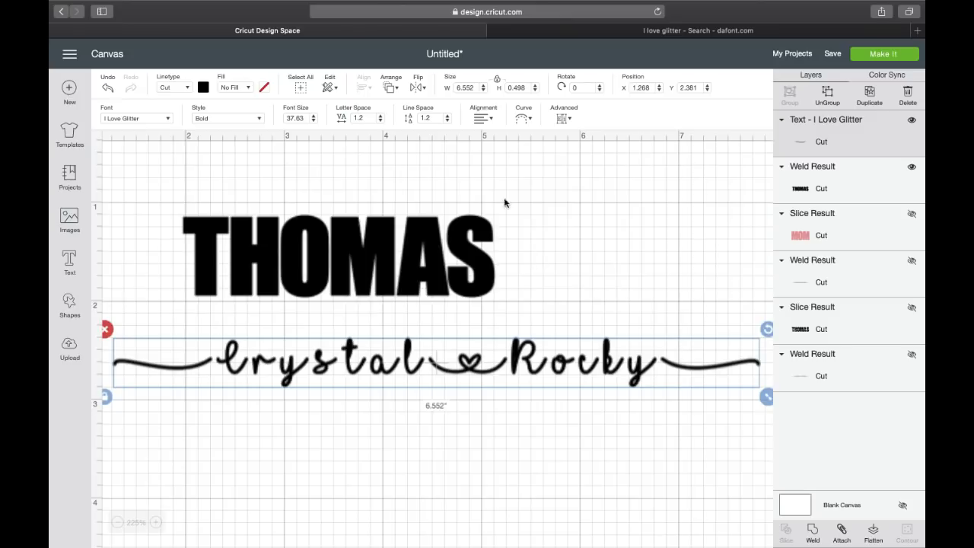
Reduce the script line's letter spacing to 0, narrowing it to 5.762 inches.
click(380, 120)
click(380, 120)
click(380, 121)
click(379, 120)
click(379, 120)
click(380, 120)
click(380, 121)
click(380, 120)
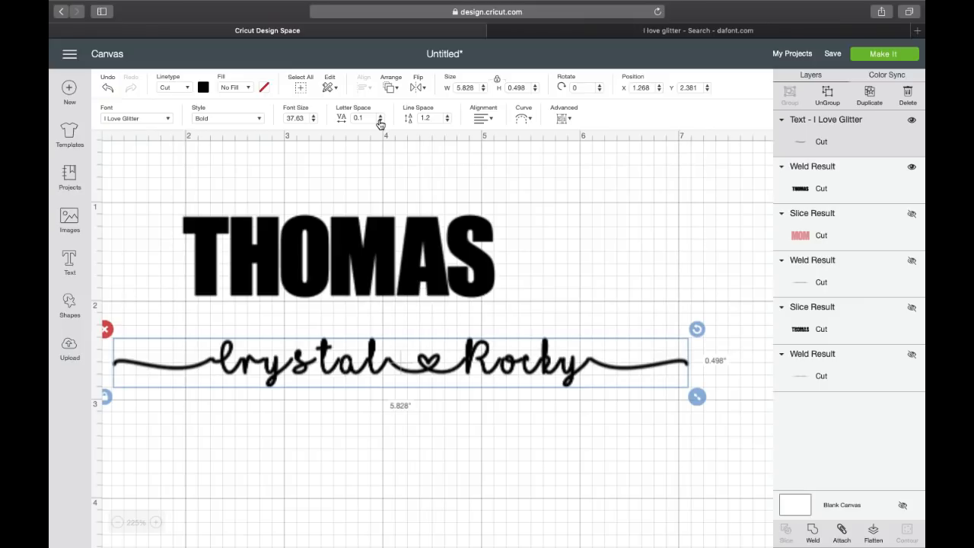
click(380, 121)
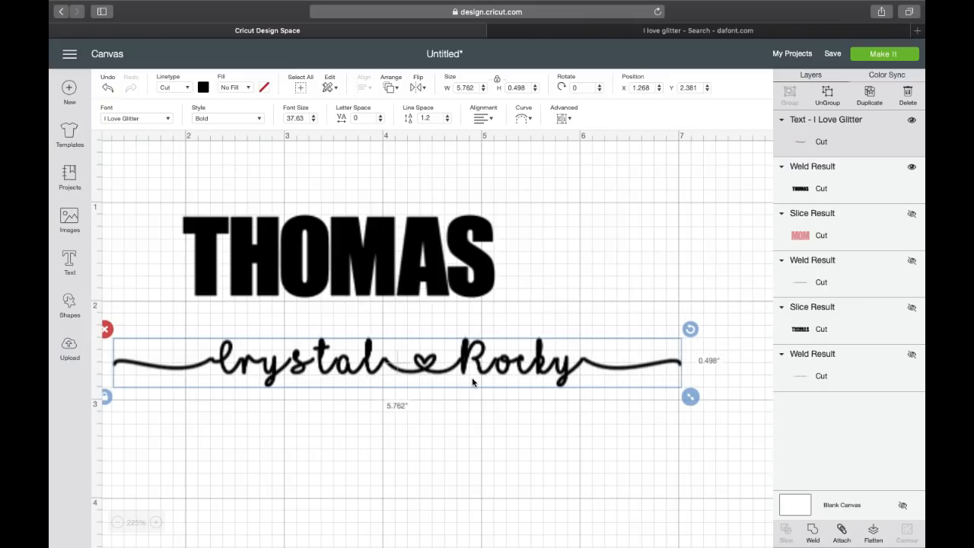
click(157, 523)
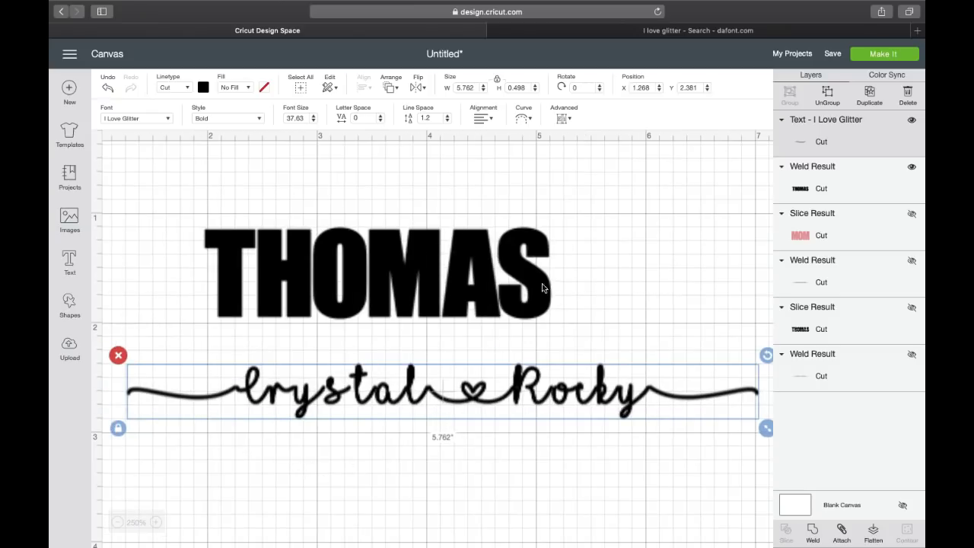
click(569, 120)
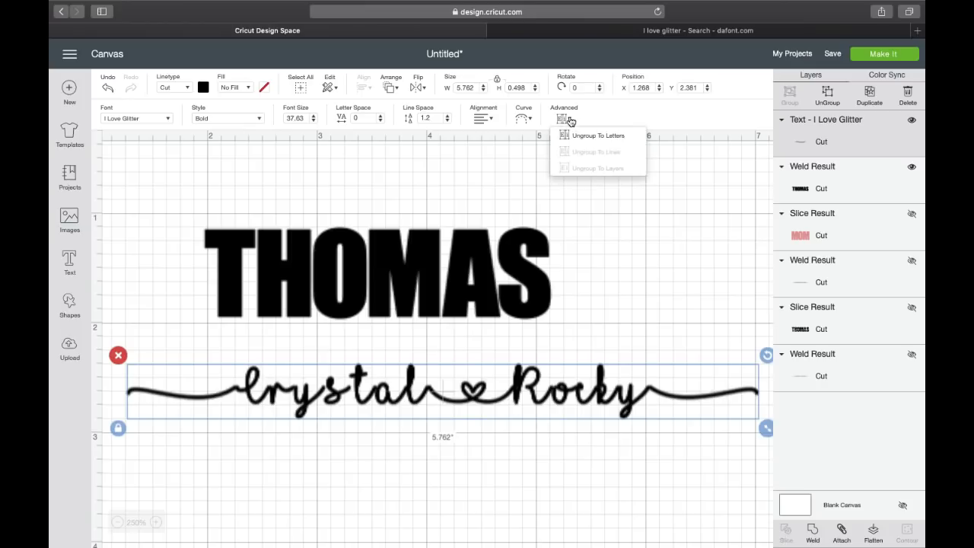
Ungroup the script line into separate letters and pick out individual letters of the first name.
click(574, 135)
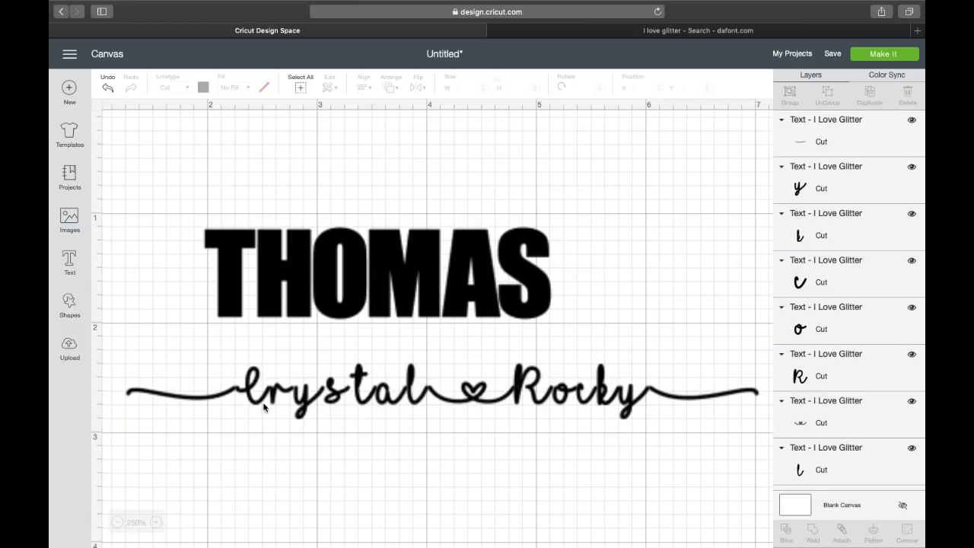
click(251, 394)
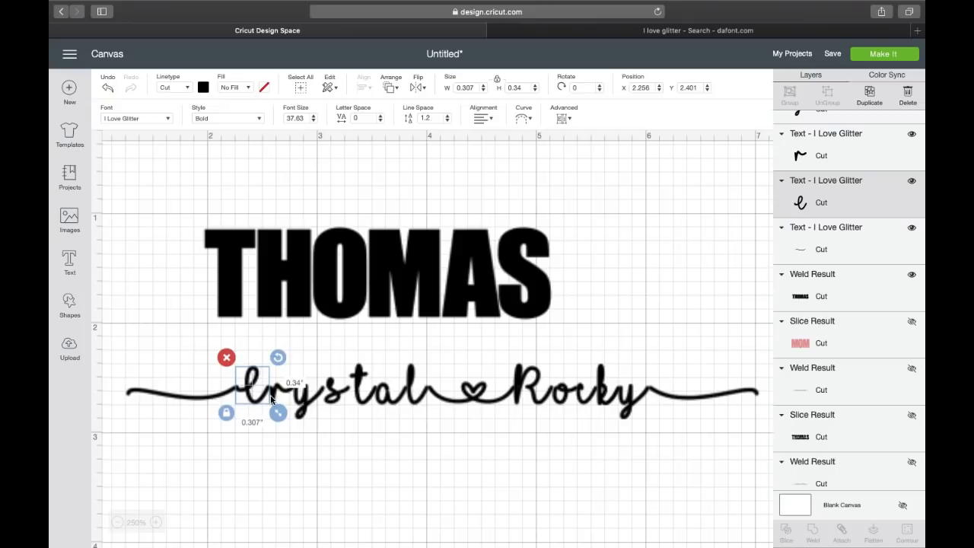
click(267, 470)
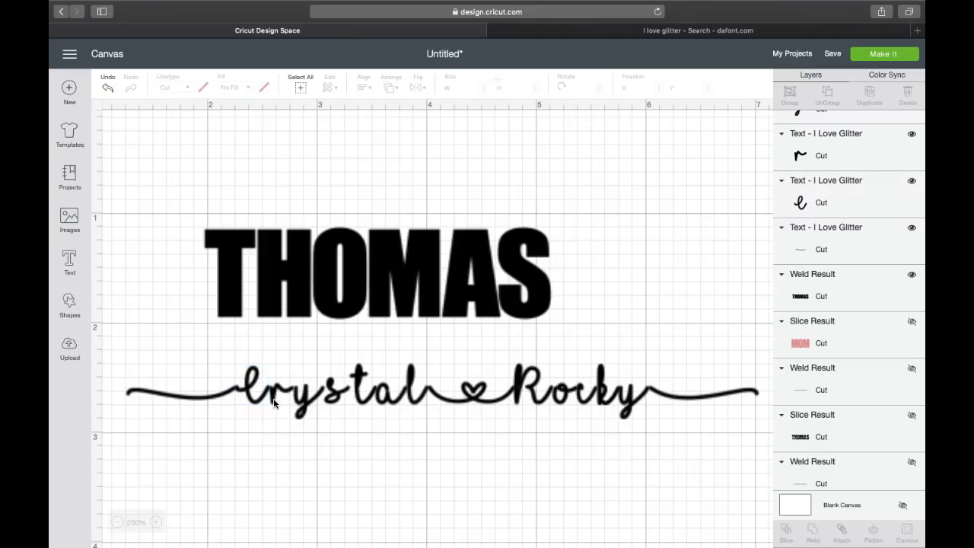
click(274, 402)
click(293, 464)
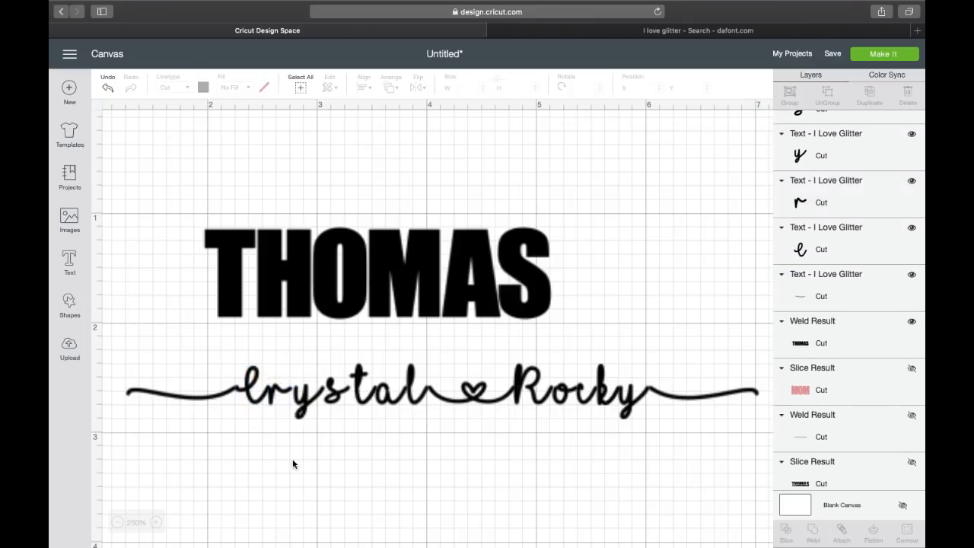
click(298, 403)
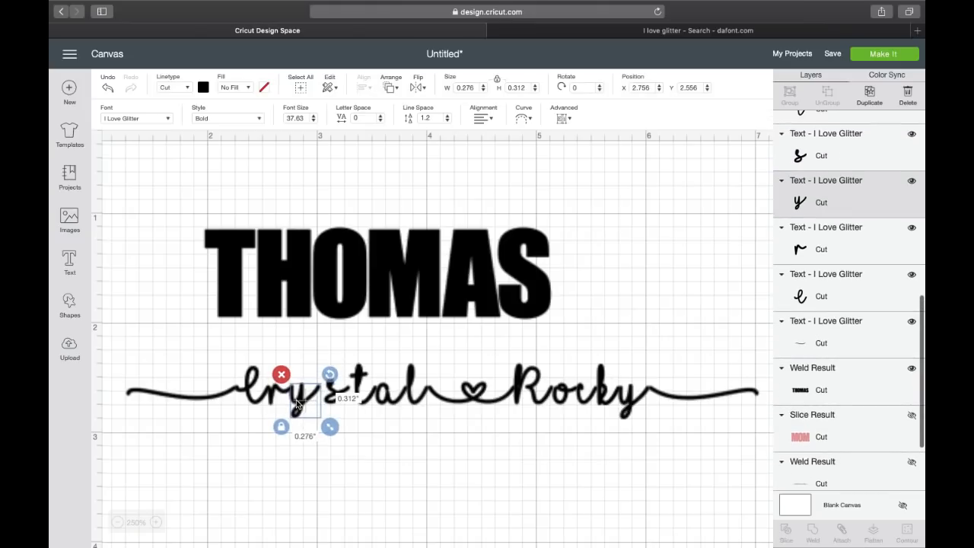
click(338, 390)
Nudge letters, heart and swash tails left so the line joins continuously, then select all pieces.
drag(364, 399, 396, 402)
drag(465, 399, 443, 399)
drag(515, 401, 492, 401)
drag(556, 401, 530, 400)
mouse_move(584, 401)
mouse_down()
mouse_move(555, 400)
mouse_move(593, 407)
mouse_up()
drag(660, 394, 628, 395)
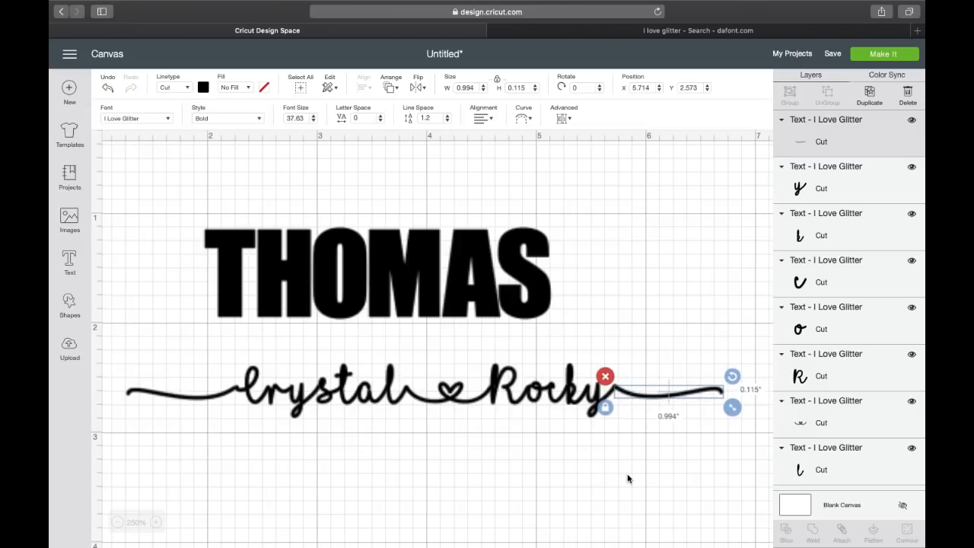
drag(140, 361, 658, 440)
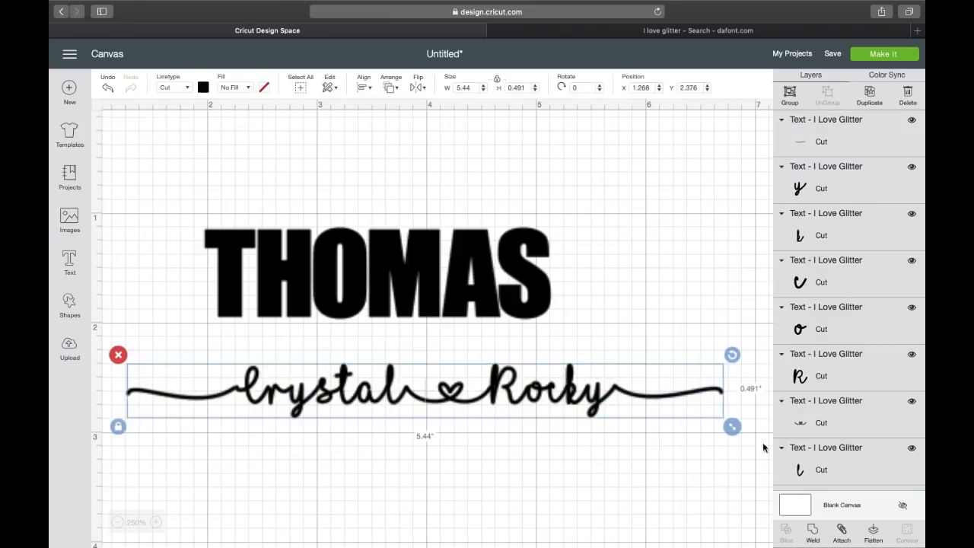
Realign the y and right swash tail, then weld the script line into one 5.445-inch piece.
click(813, 536)
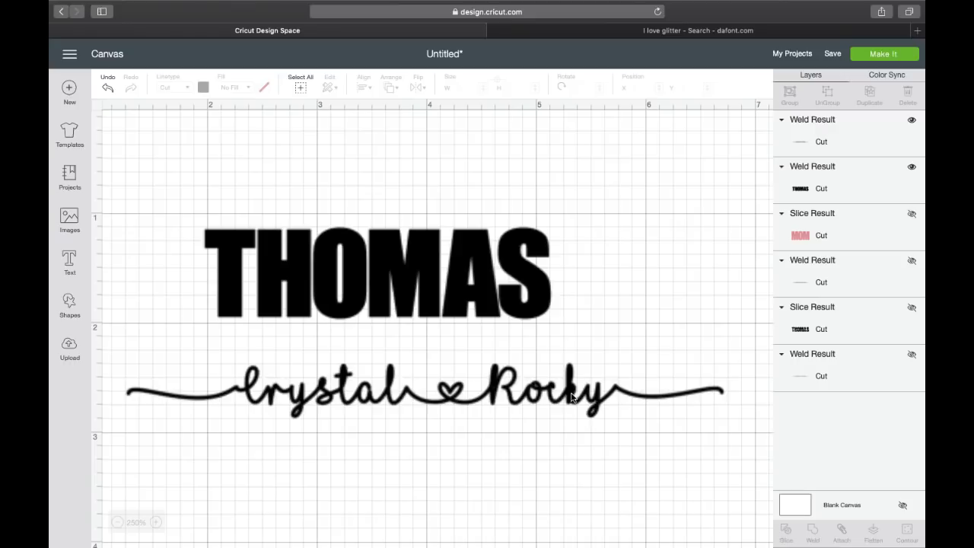
click(107, 88)
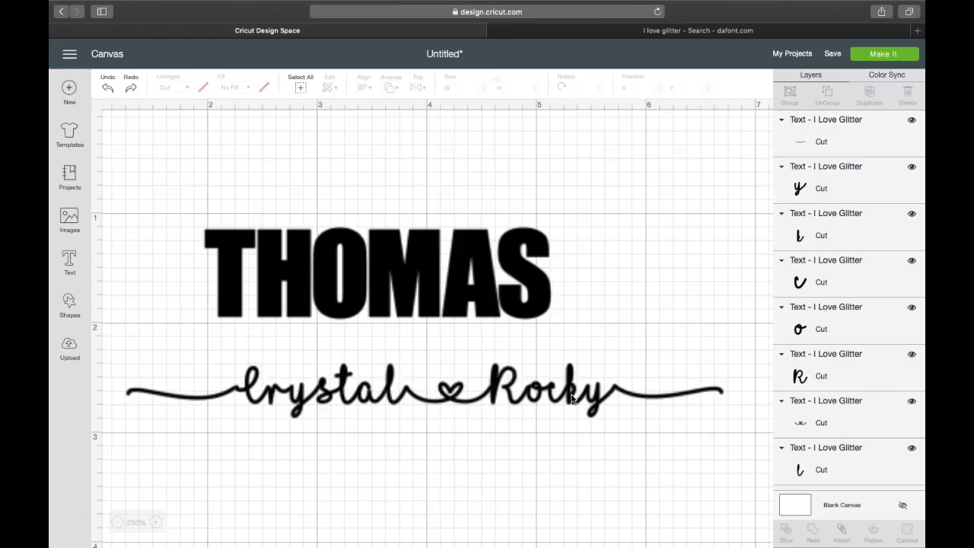
click(572, 398)
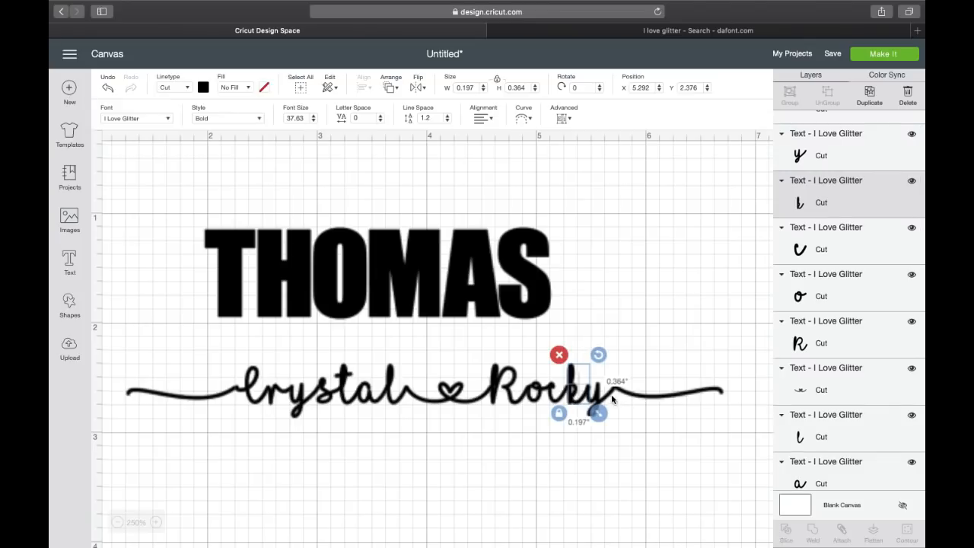
click(609, 399)
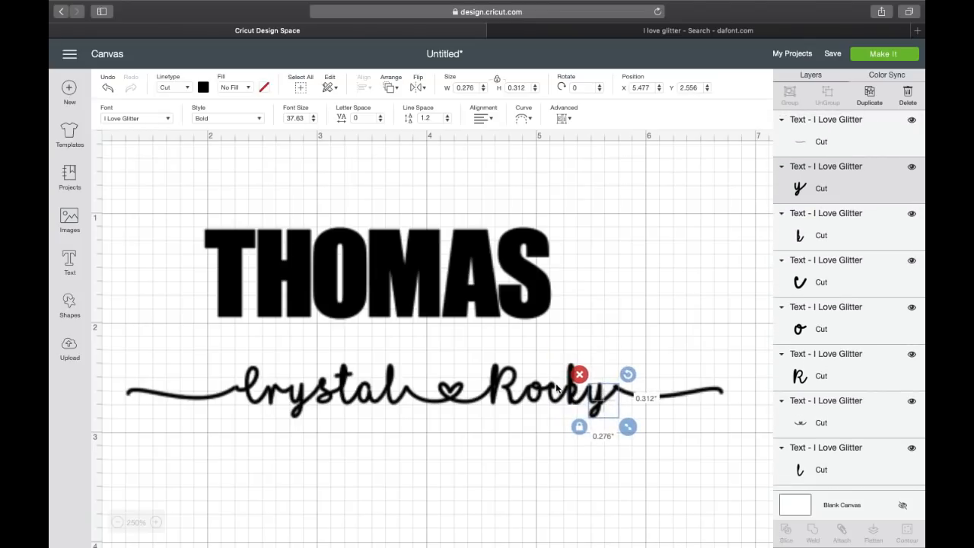
click(669, 399)
drag(185, 362, 763, 478)
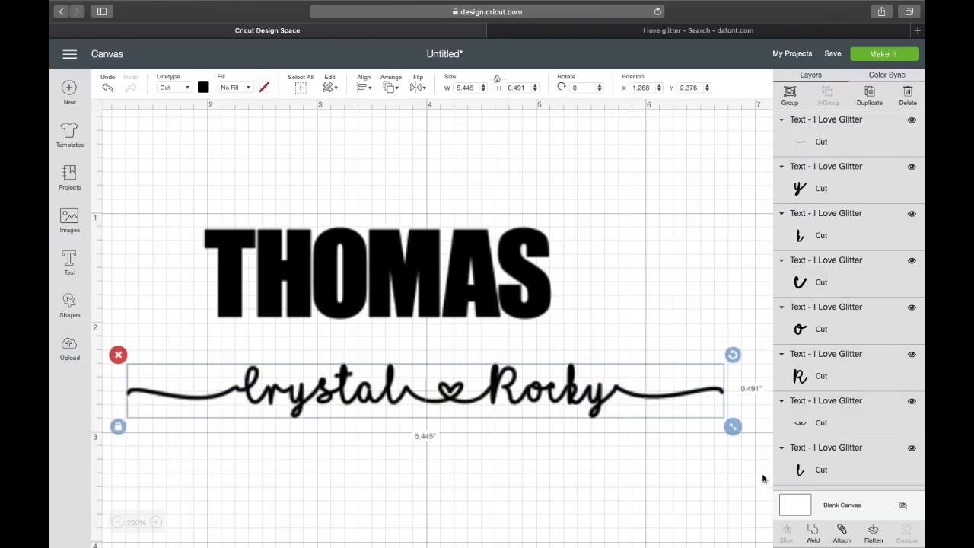
click(811, 532)
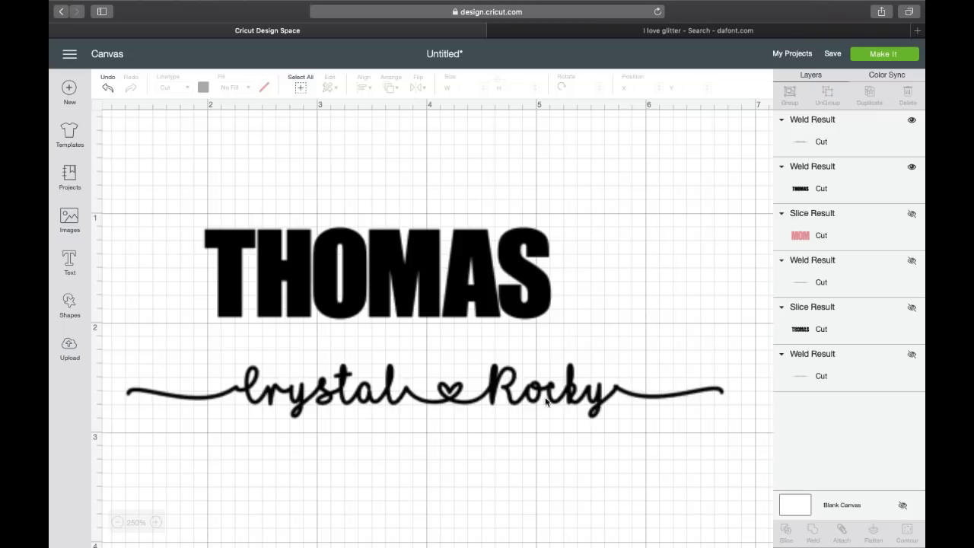
Shrink the script name line to about 4.05 in wide and move it up the canvas.
mouse_move(571, 401)
mouse_down()
mouse_move(559, 272)
mouse_move(560, 409)
mouse_up()
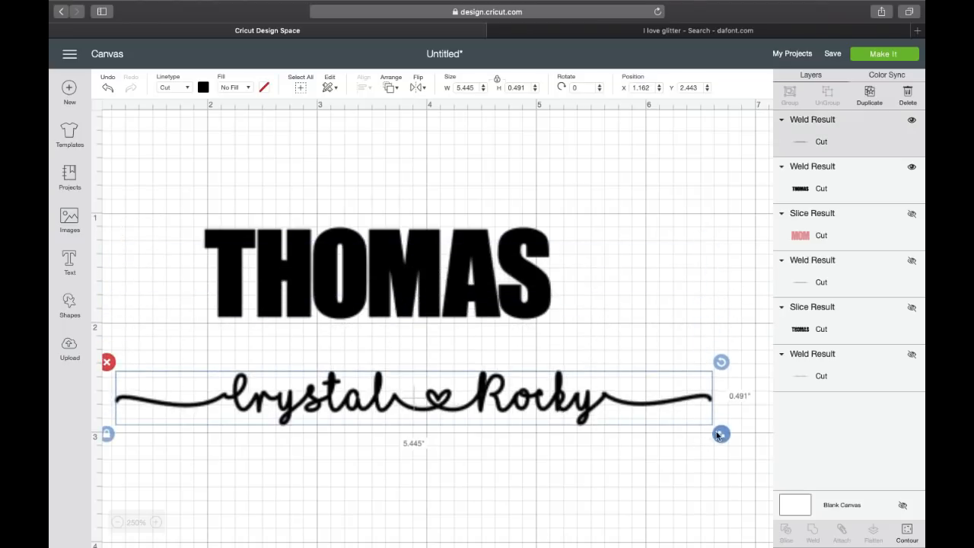
drag(706, 433, 568, 419)
click(204, 87)
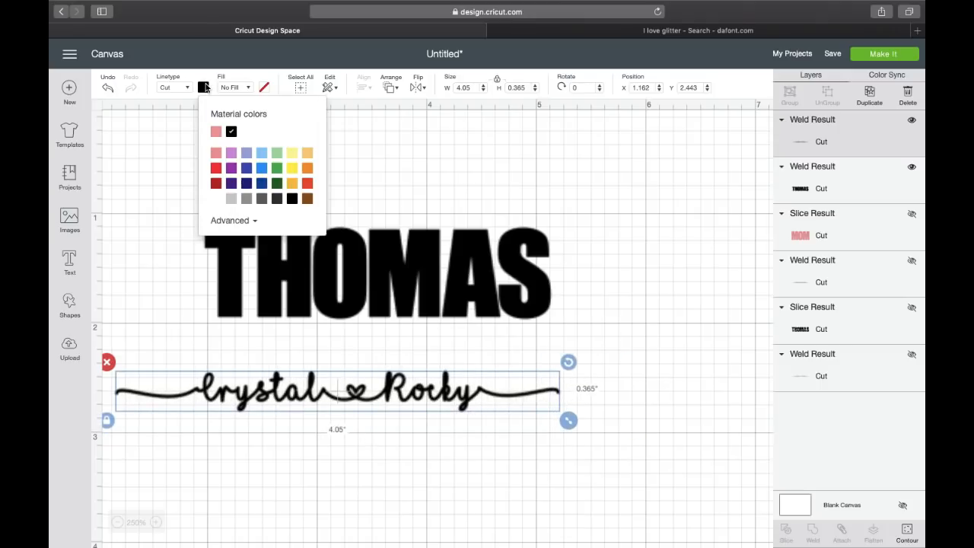
drag(311, 396, 319, 376)
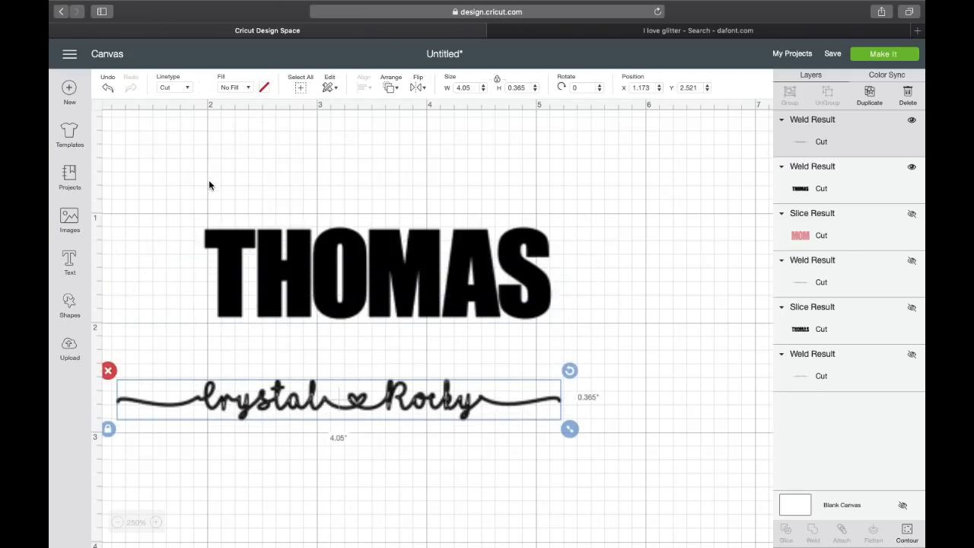
click(248, 89)
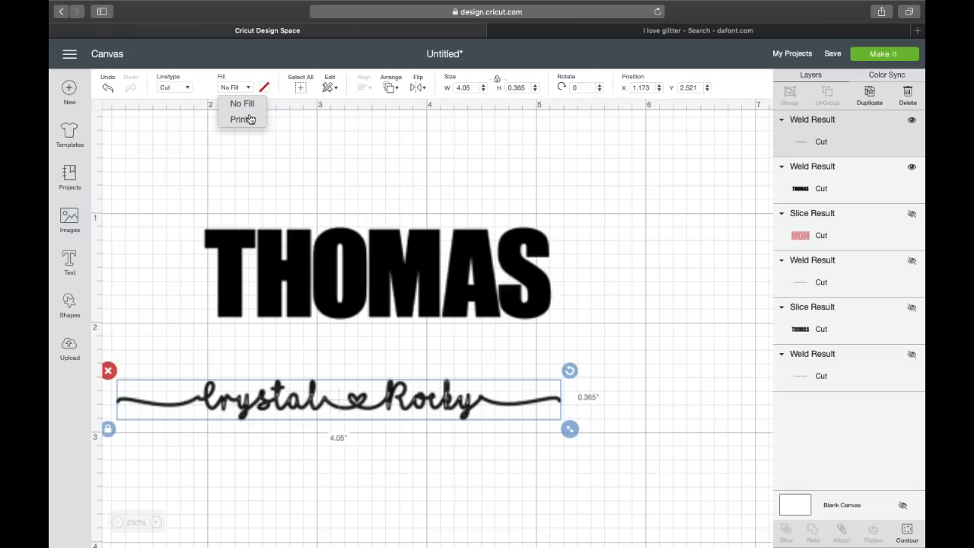
click(244, 120)
drag(239, 405, 269, 273)
drag(597, 304, 616, 306)
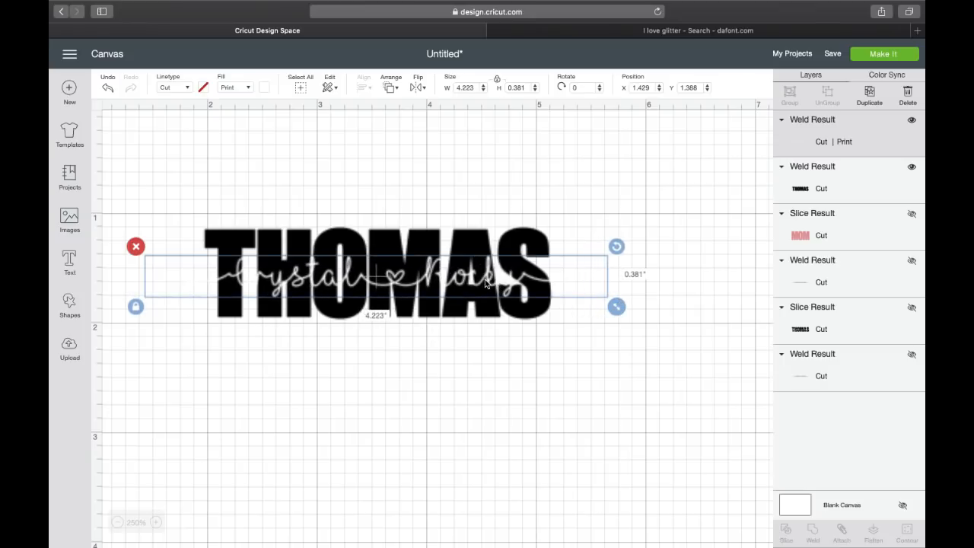
scroll(617, 205, left, 3)
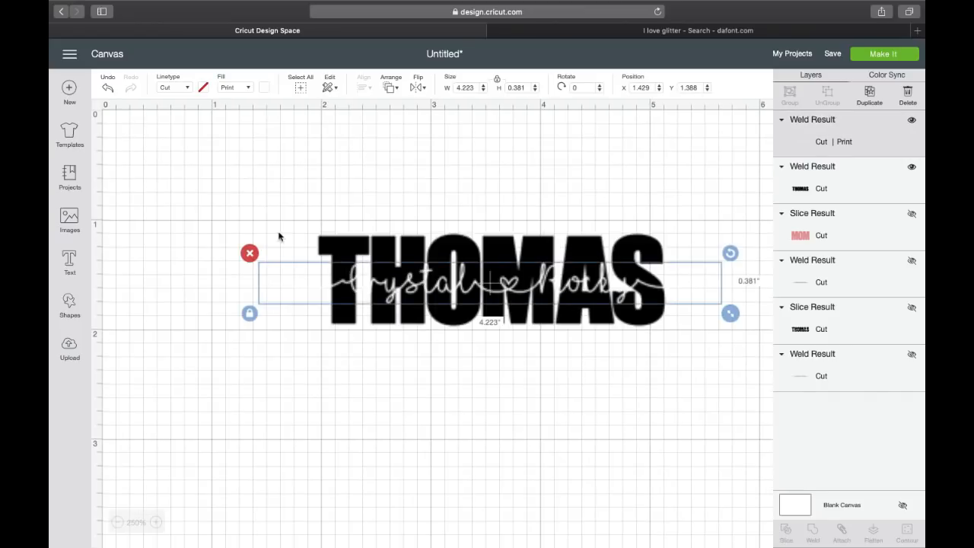
click(264, 88)
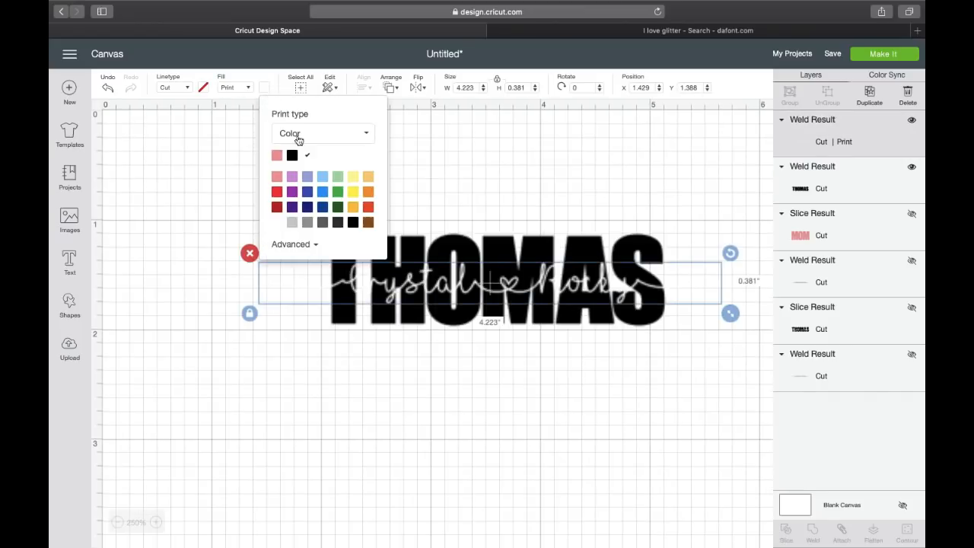
Make the printed script line black and bring up the two-mat preparation screen again.
click(898, 56)
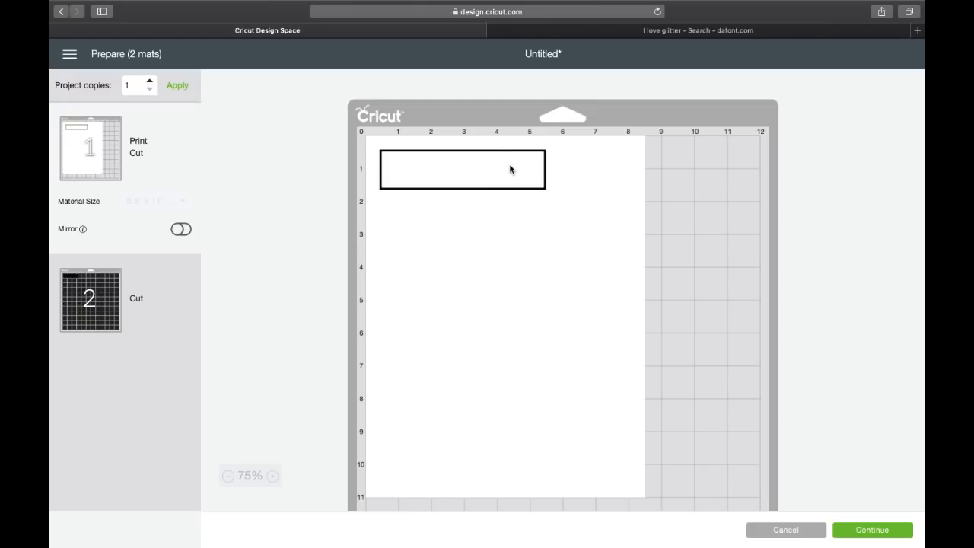
click(786, 529)
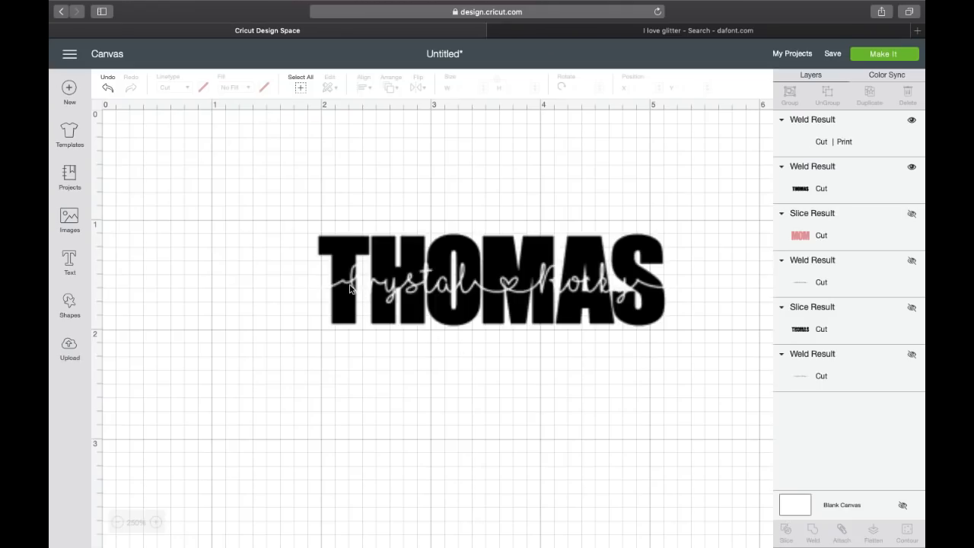
click(350, 288)
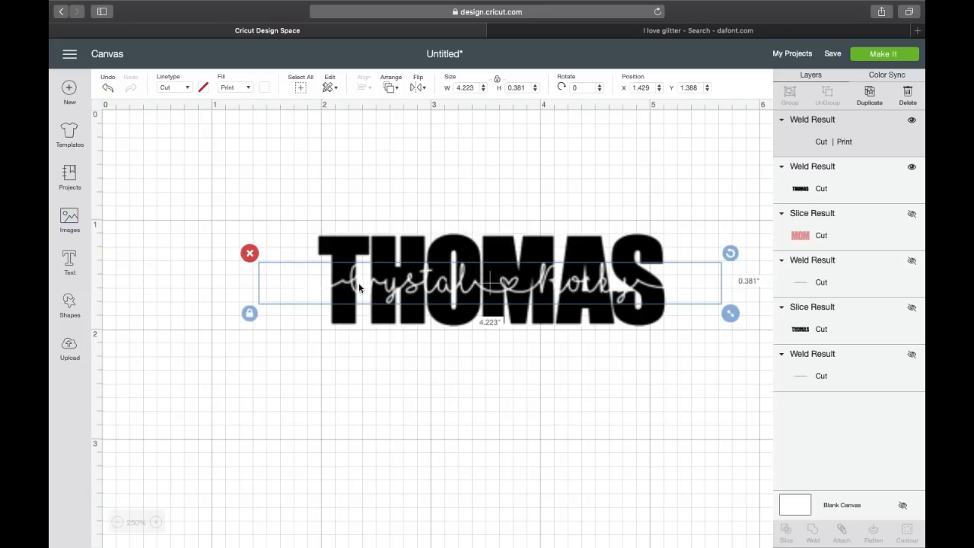
click(264, 88)
click(292, 156)
click(883, 54)
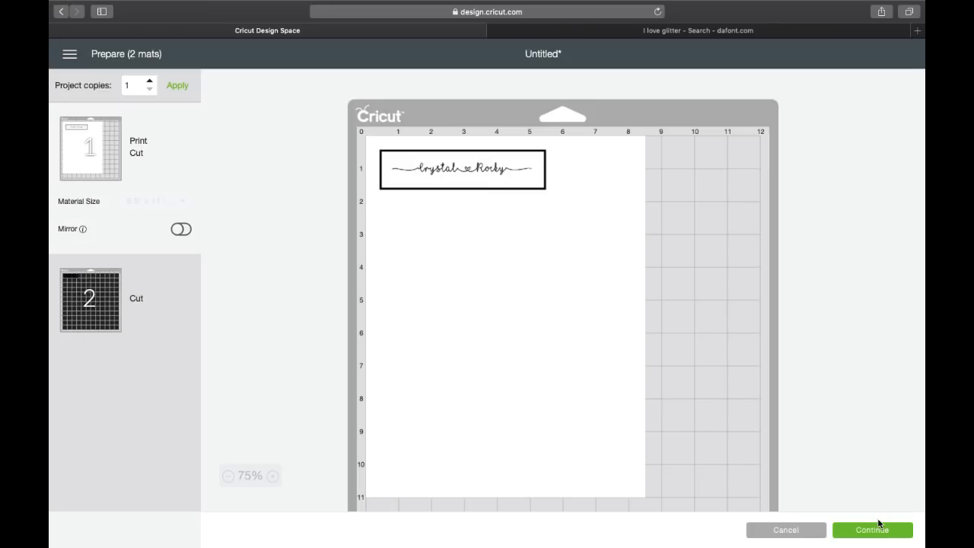
click(876, 530)
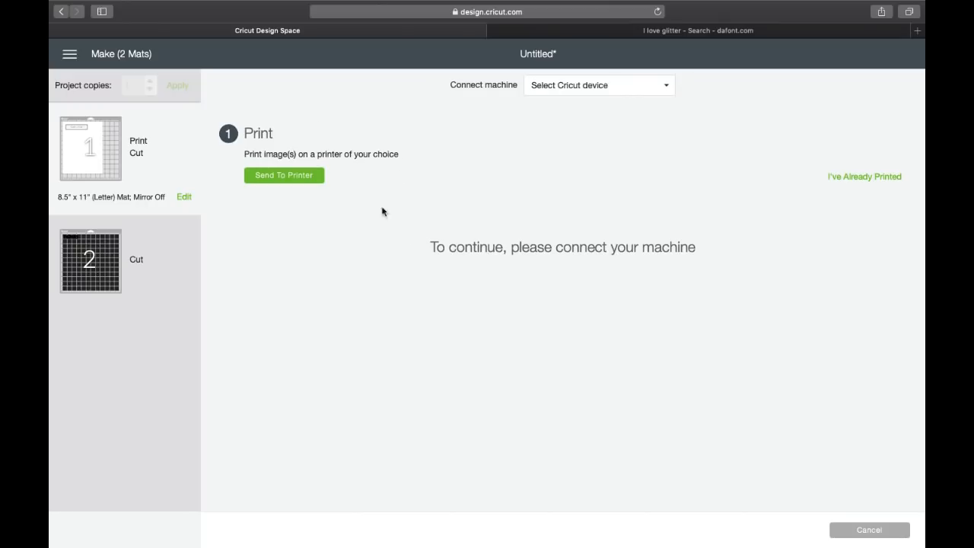
Open the name line's print setup for the Brother HL-L2360D printer, 1 copy, bleed on.
click(291, 184)
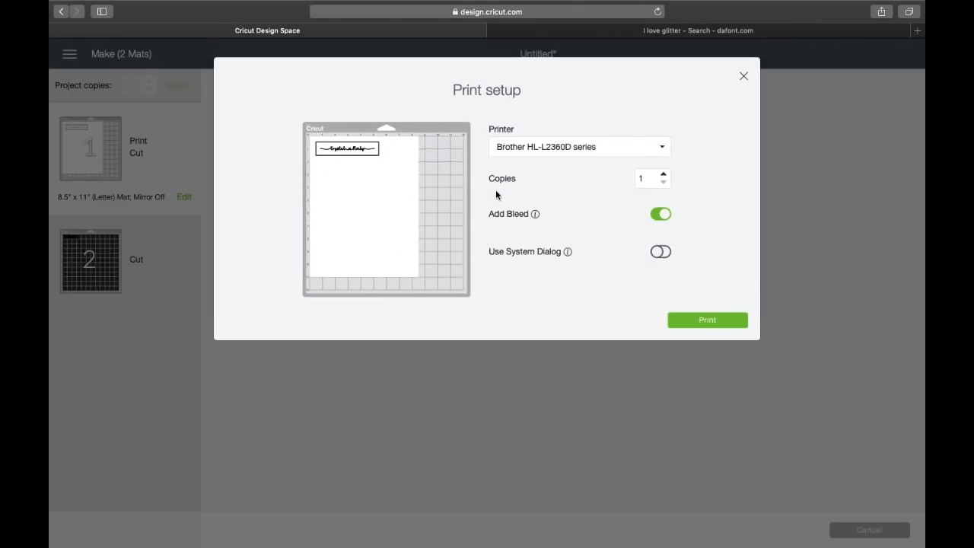
Save the print preview image to the desktop as Unknown-4.png.
mouse_move(61, 4)
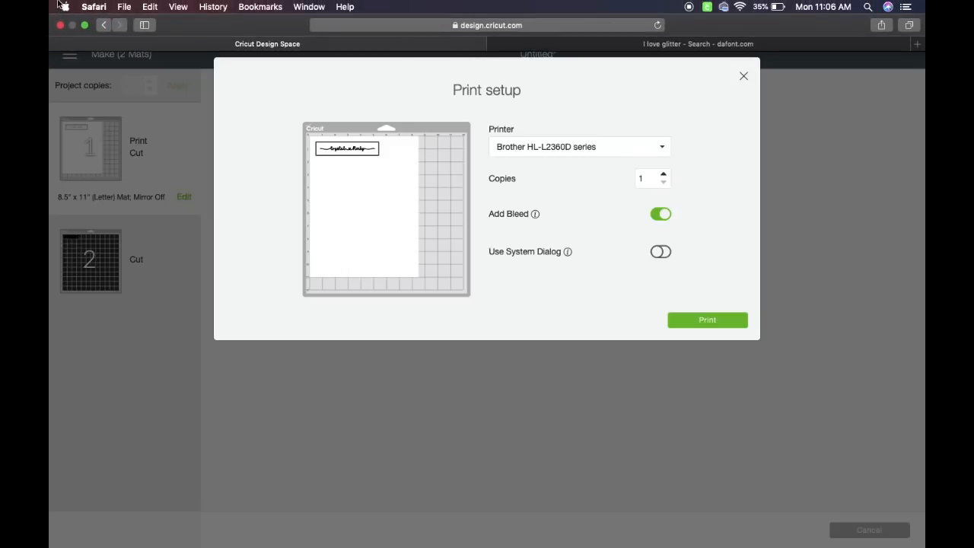
click(86, 26)
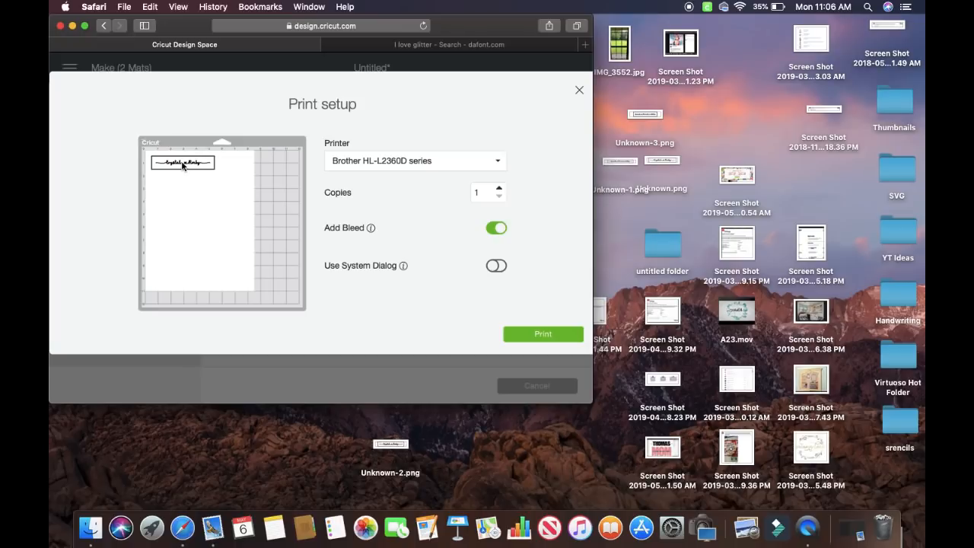
drag(191, 211, 188, 457)
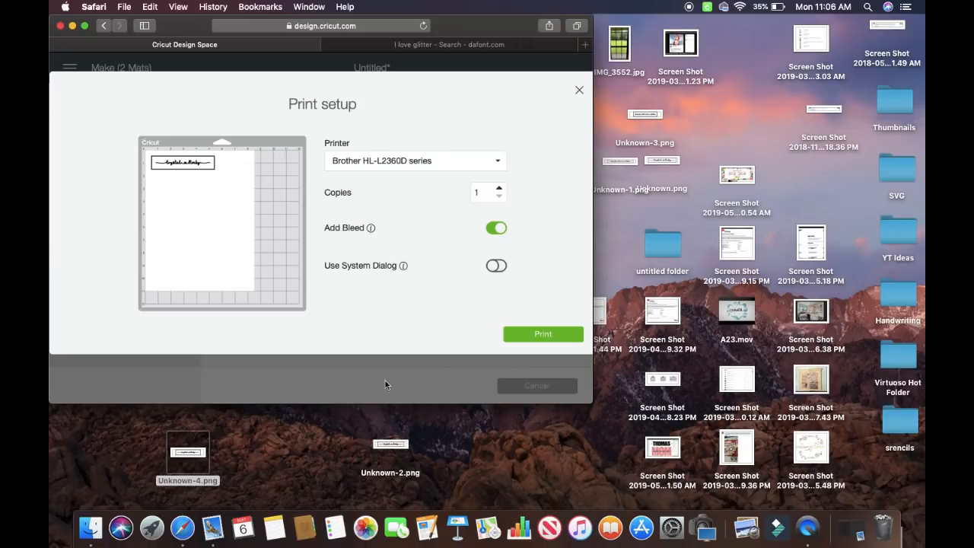
click(85, 25)
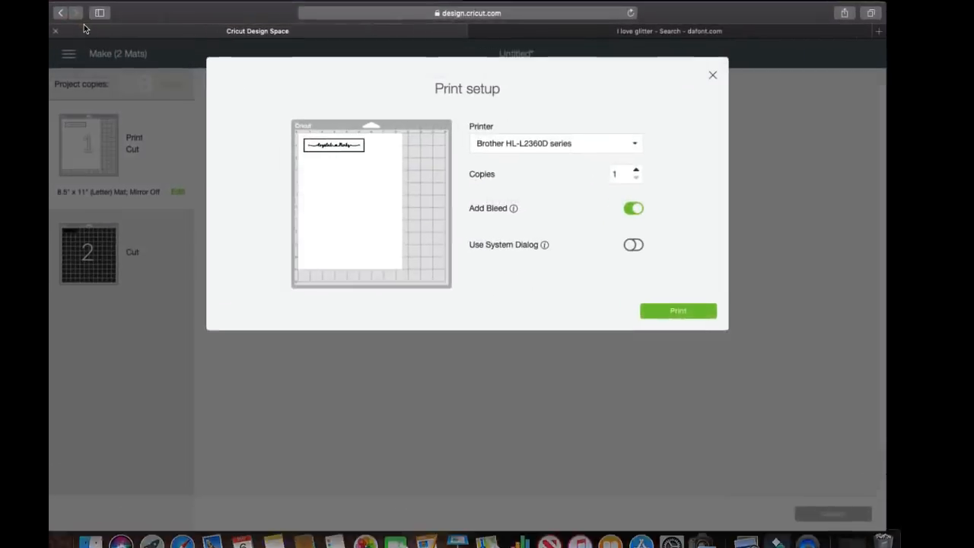
Close the print setup and cancel making the project.
click(742, 79)
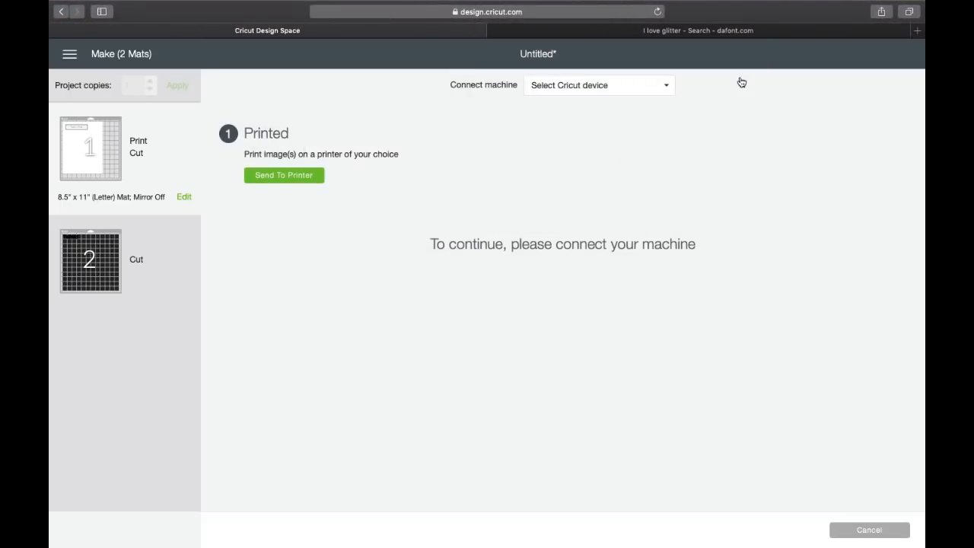
click(873, 525)
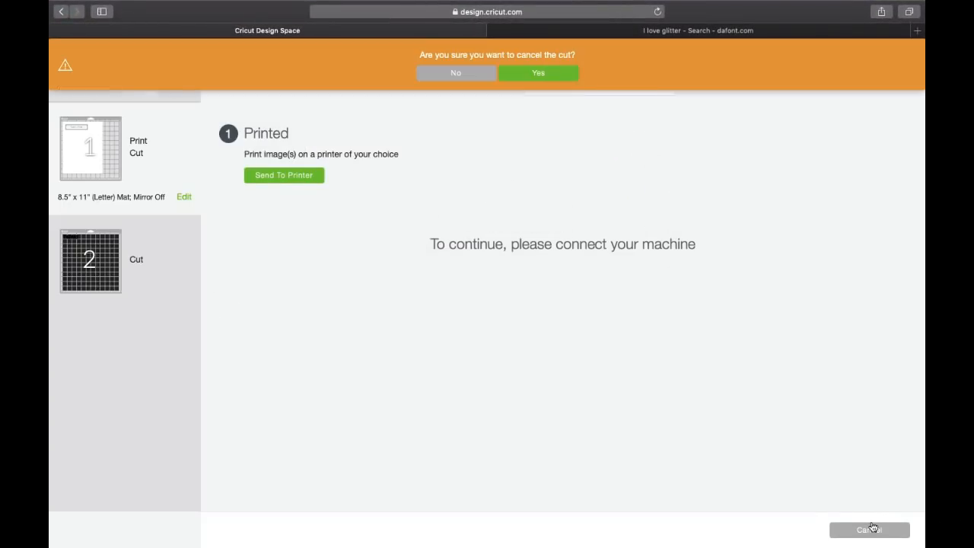
click(552, 75)
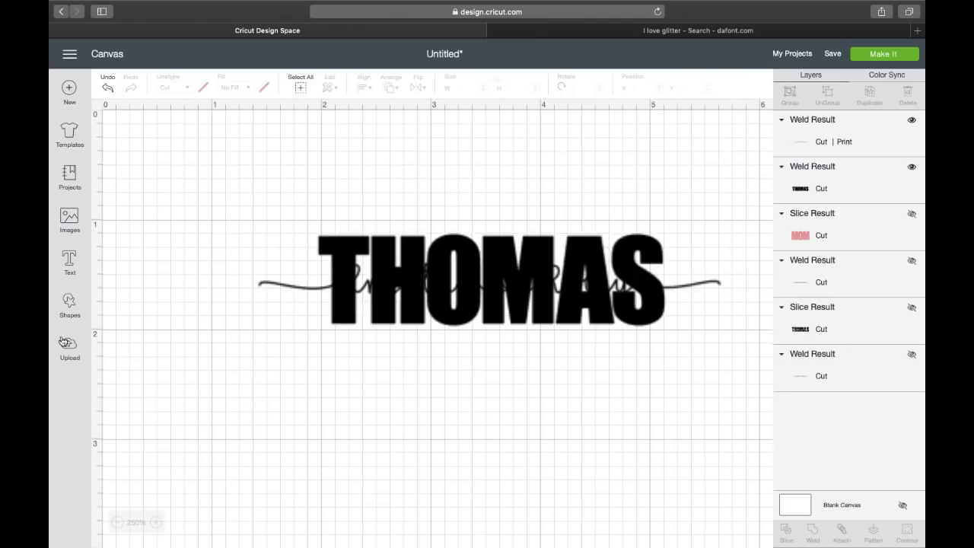
click(72, 350)
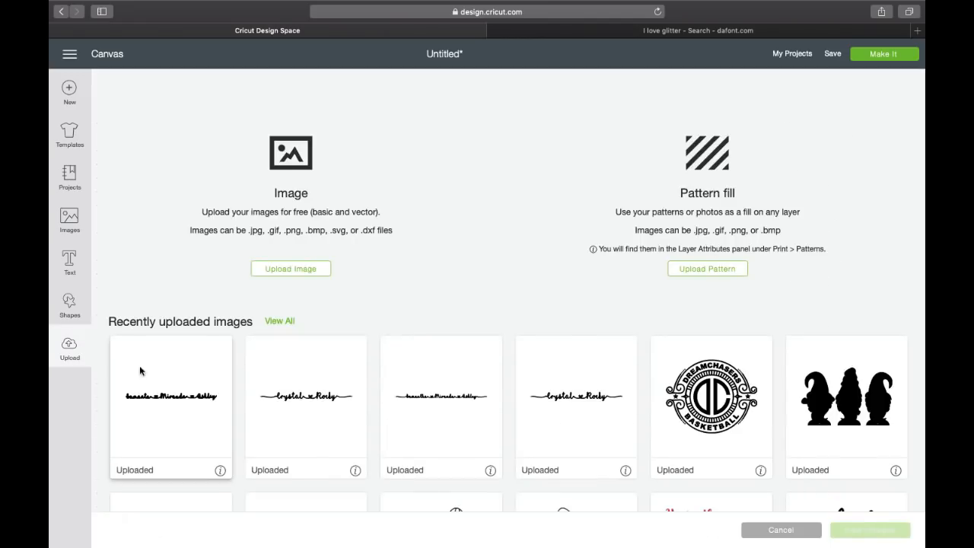
Upload the Unknown-4.png file from recent files as a new image.
click(290, 270)
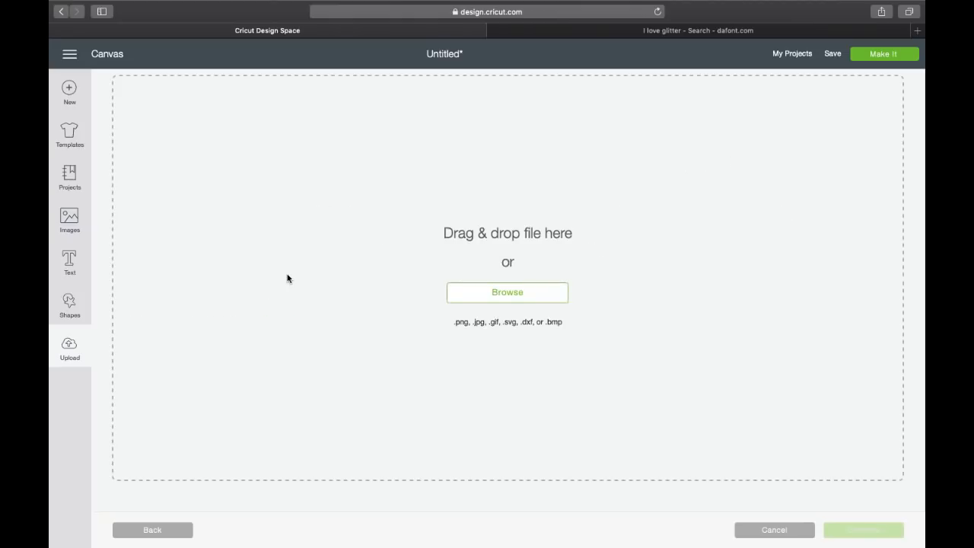
click(482, 302)
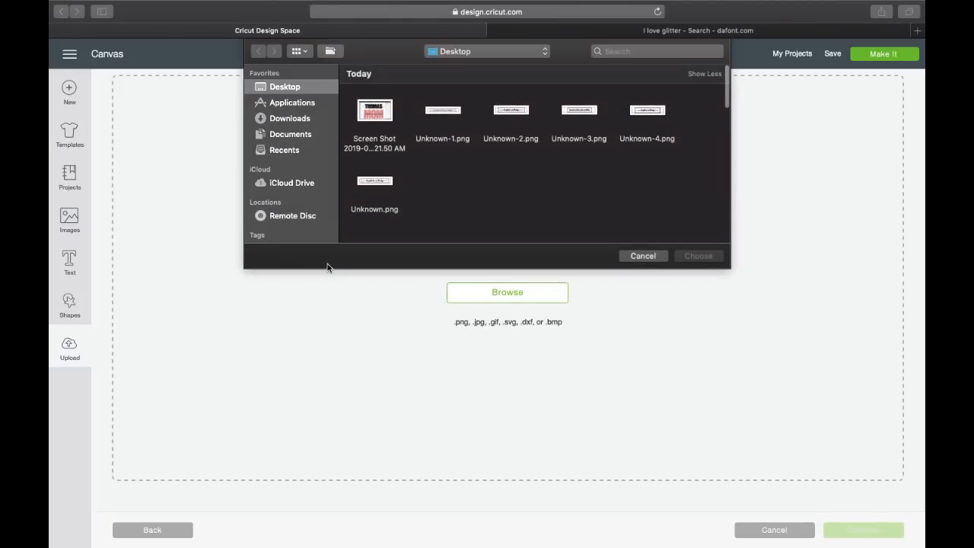
click(283, 151)
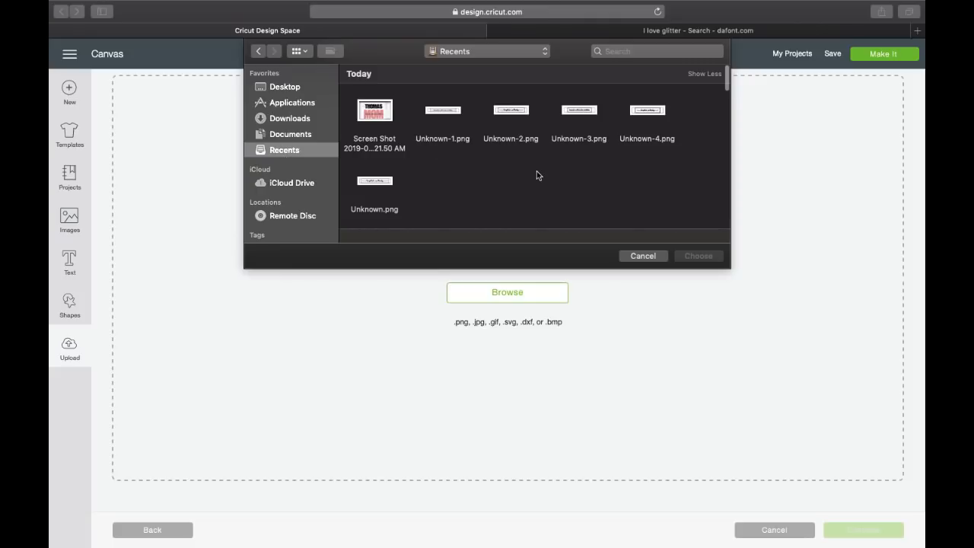
click(659, 146)
click(689, 255)
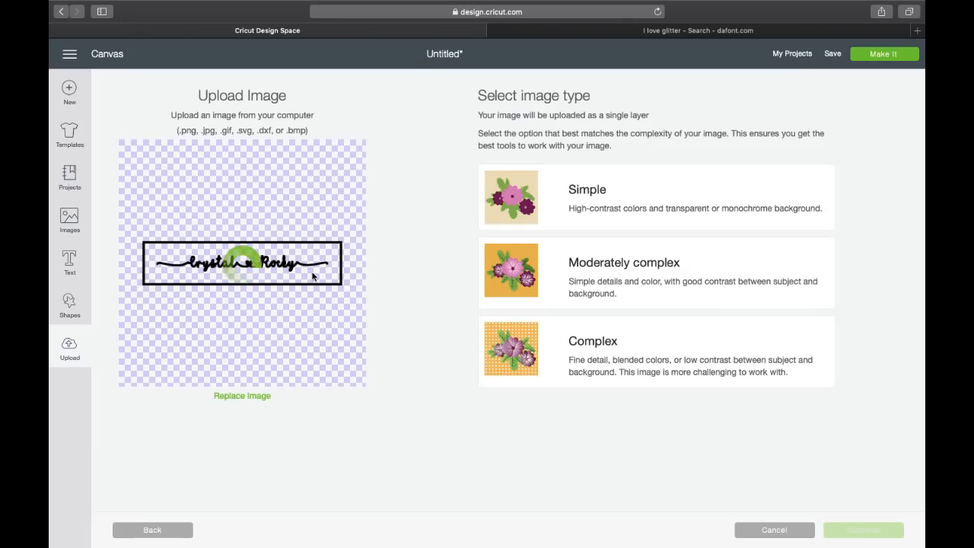
Treat it as complex, erase the black border, save as a cut image, and insert it.
click(669, 359)
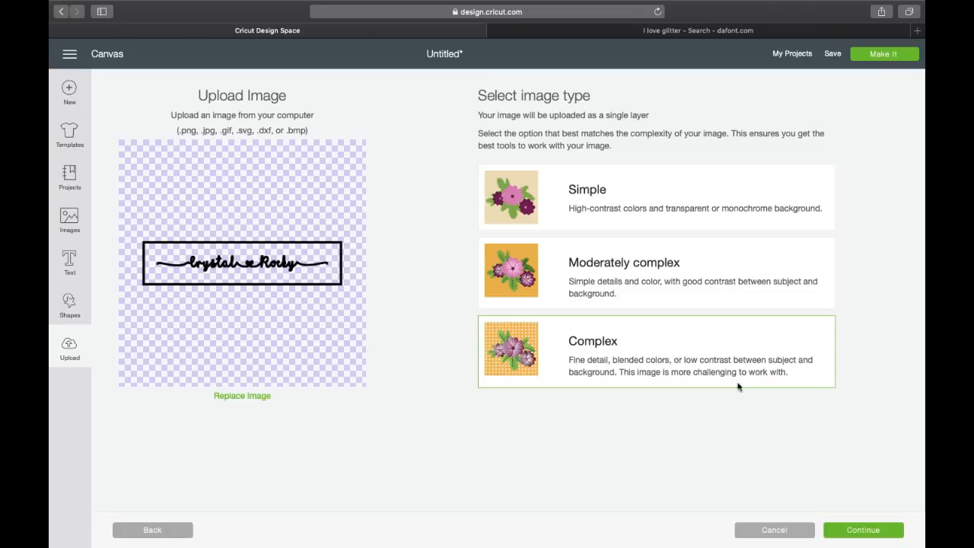
click(843, 532)
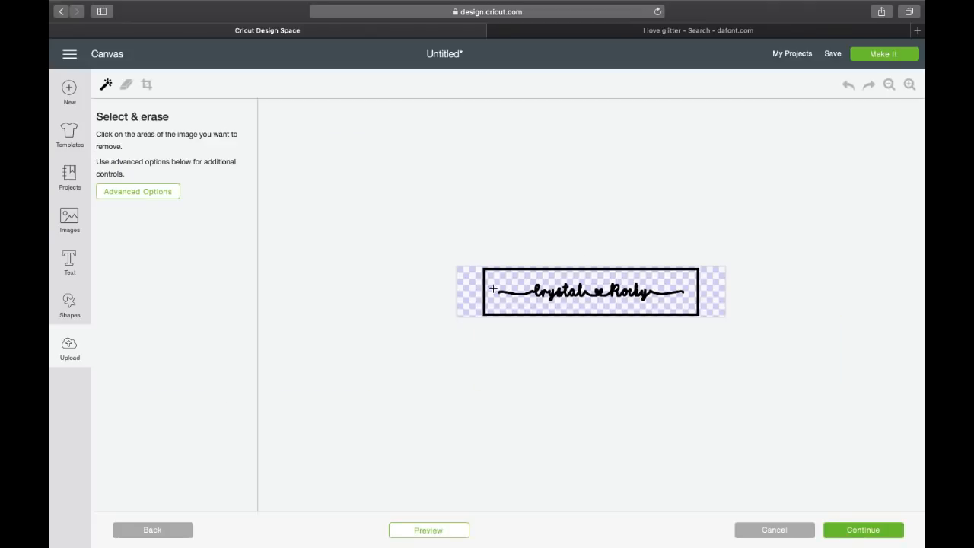
click(484, 280)
click(875, 536)
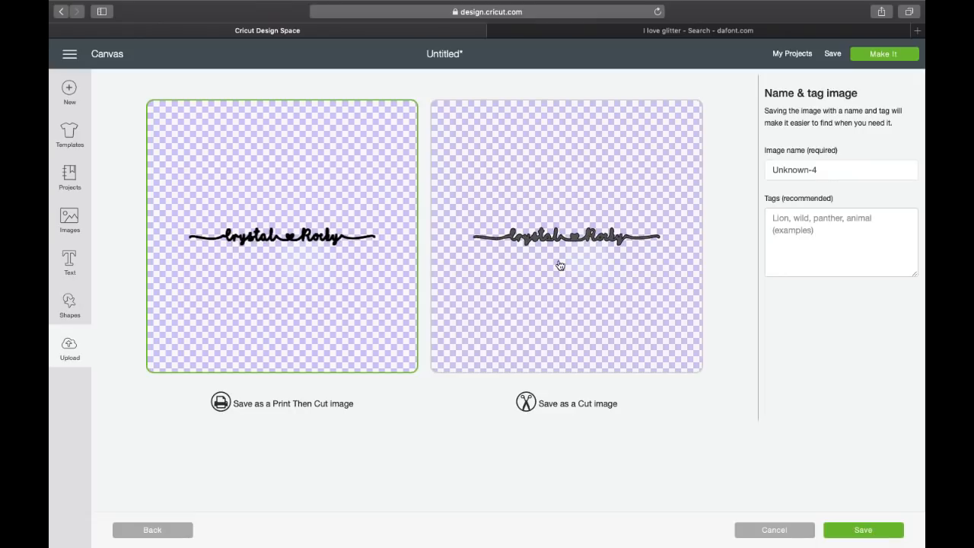
click(560, 264)
click(863, 529)
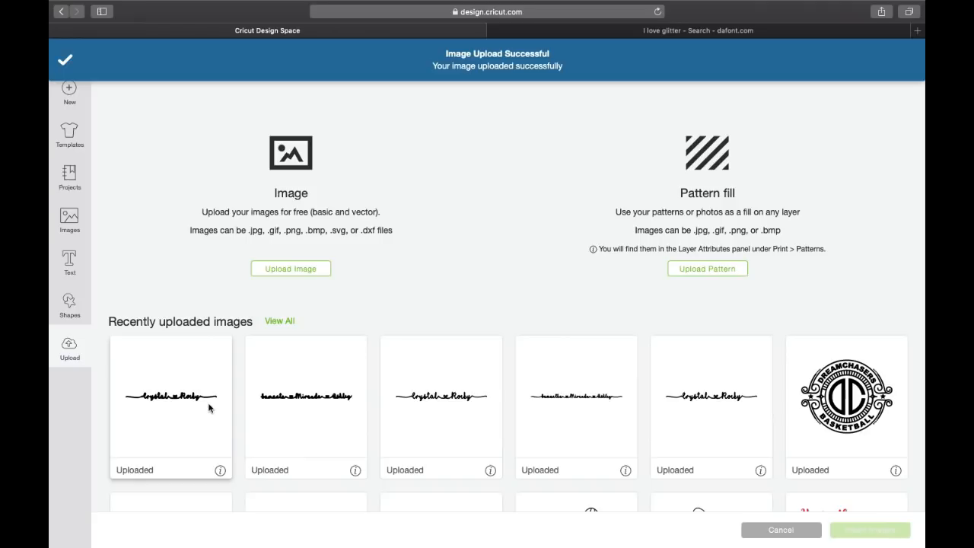
click(860, 531)
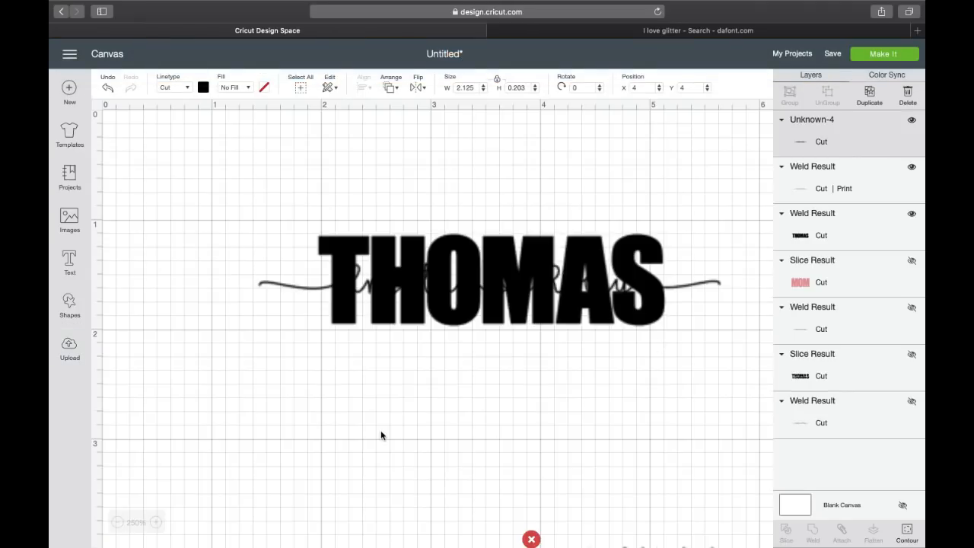
scroll(420, 467, down, 5)
drag(620, 418, 419, 354)
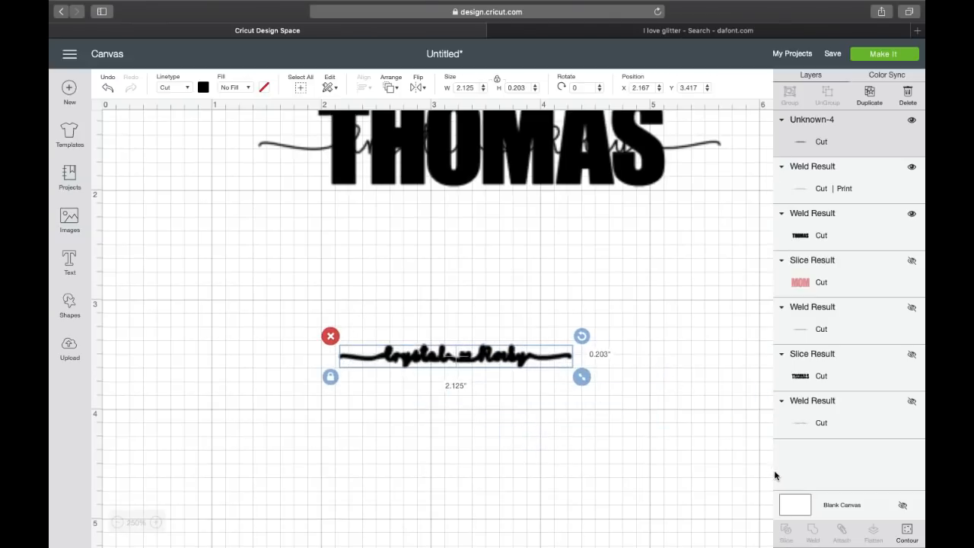
click(904, 536)
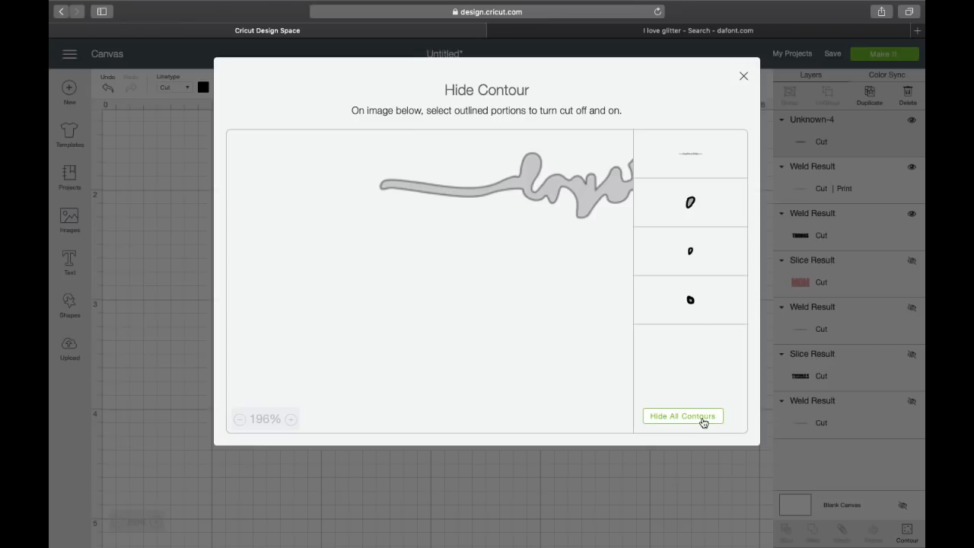
click(702, 421)
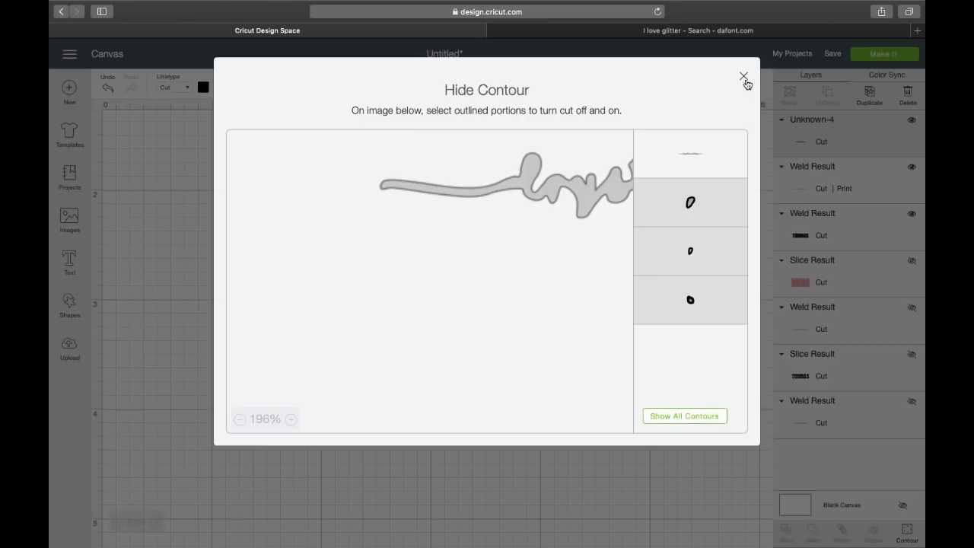
click(743, 76)
scroll(520, 380, up, 5)
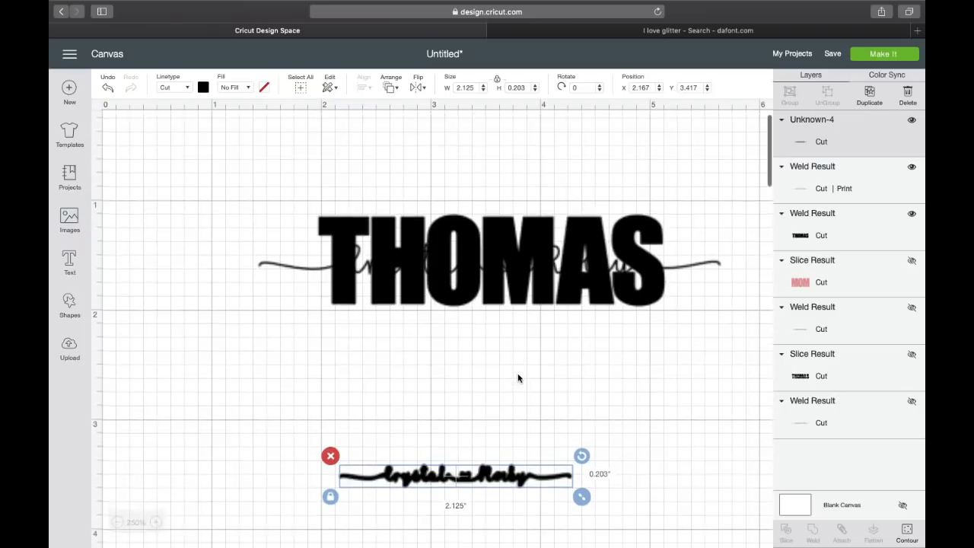
drag(485, 484, 476, 267)
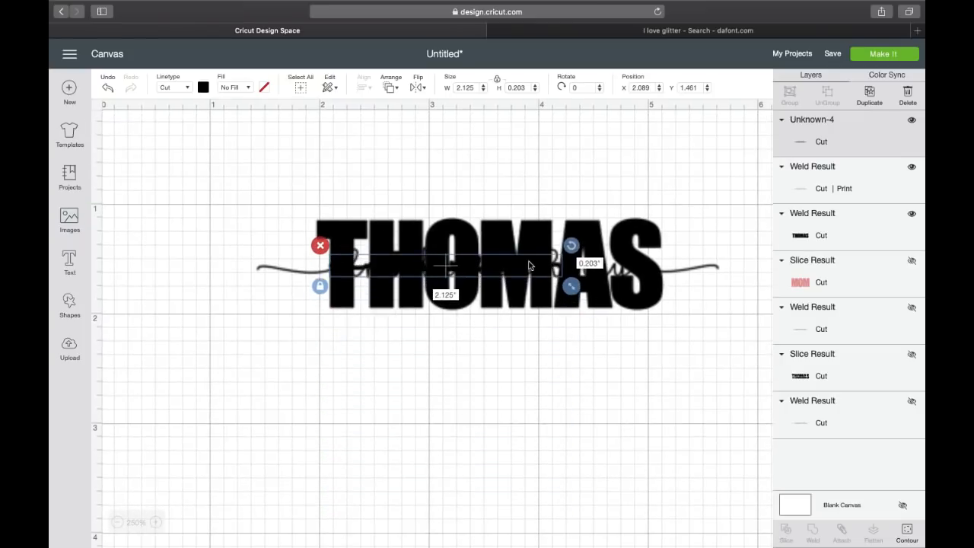
click(205, 88)
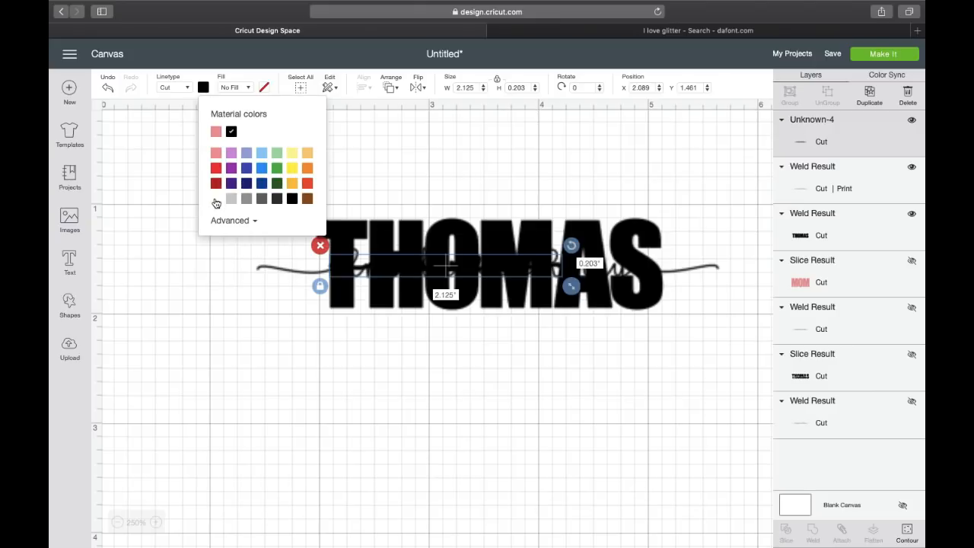
drag(605, 297, 535, 390)
drag(472, 266, 394, 378)
drag(495, 399, 650, 439)
click(589, 500)
drag(557, 390, 490, 393)
drag(591, 415, 673, 428)
drag(558, 397, 544, 388)
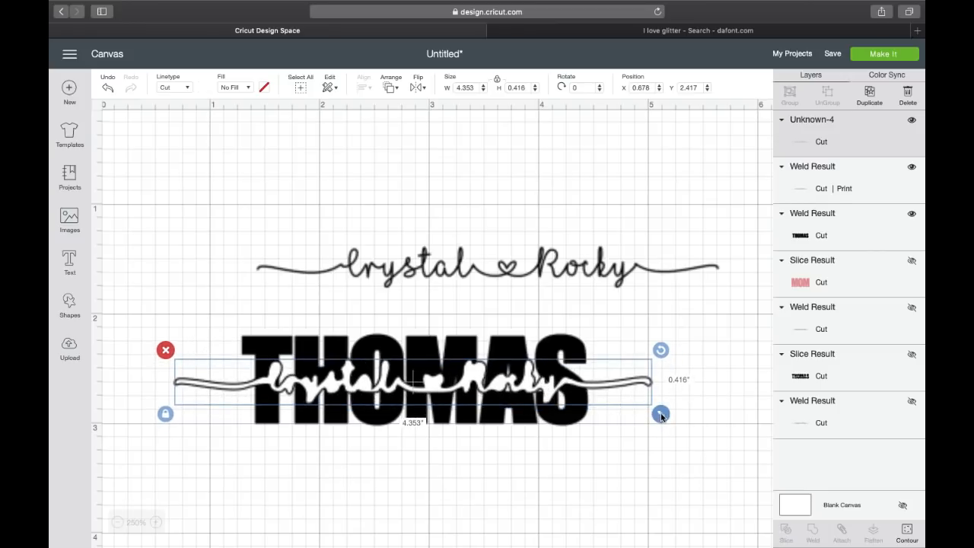
drag(661, 415, 677, 416)
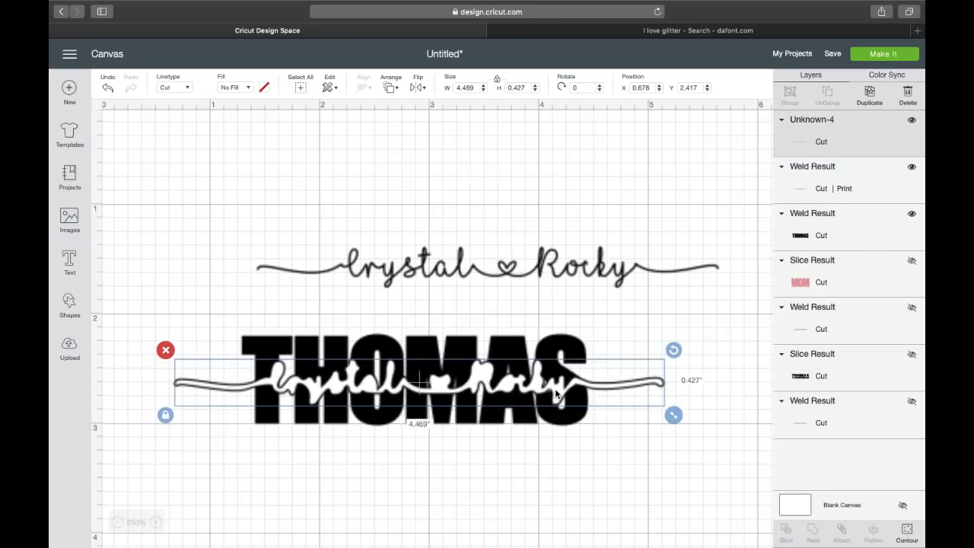
drag(556, 393, 559, 393)
click(486, 462)
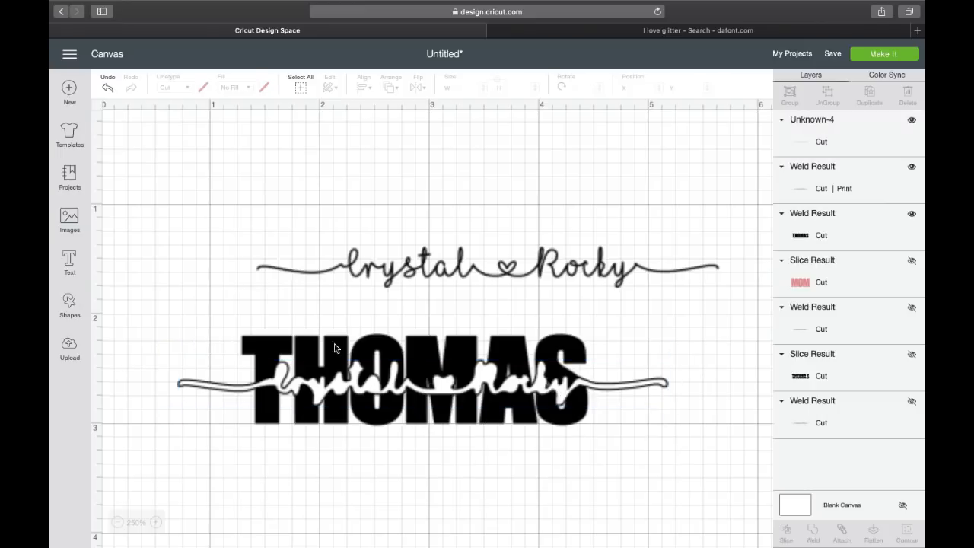
drag(210, 335, 705, 481)
click(788, 533)
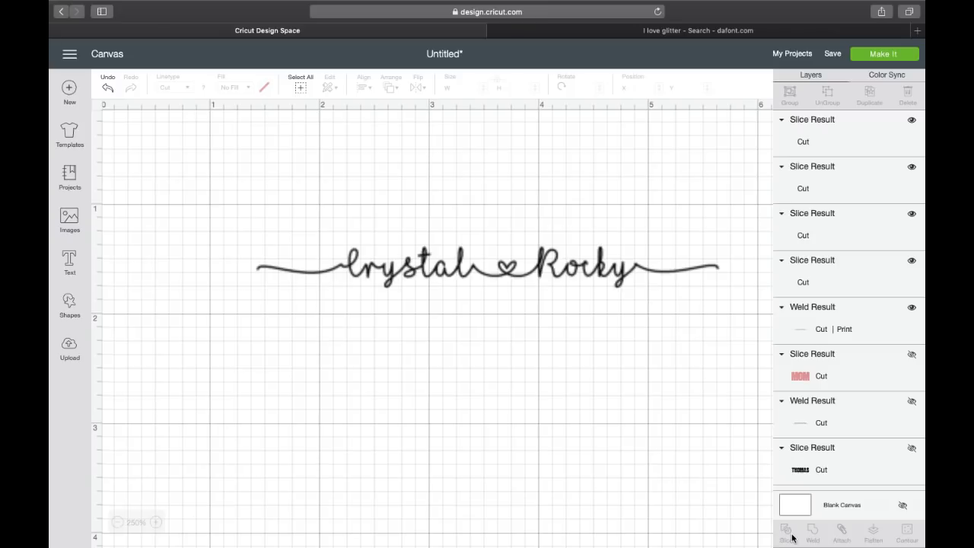
drag(441, 358, 459, 445)
drag(185, 335, 678, 415)
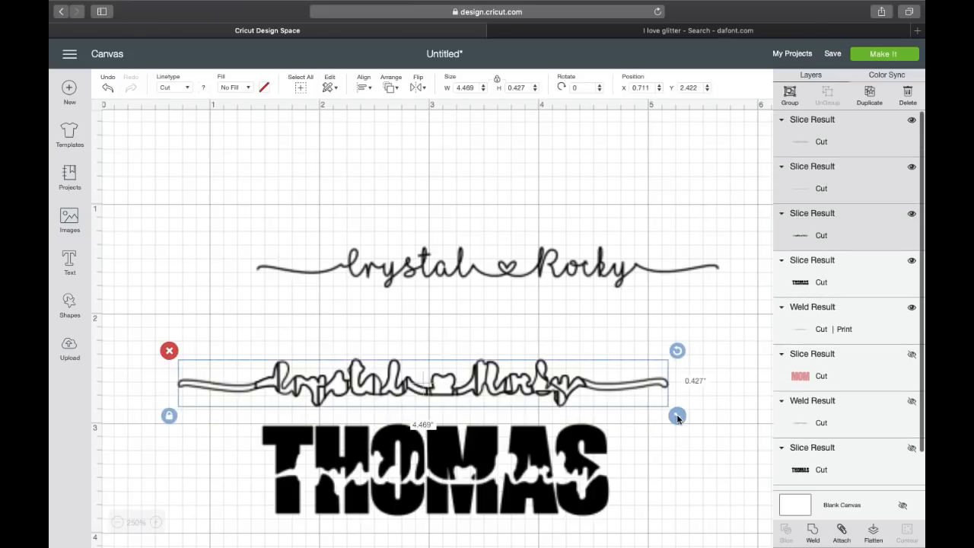
key(Delete)
drag(468, 432, 481, 326)
drag(505, 269, 467, 371)
drag(690, 401, 709, 399)
drag(632, 373, 630, 371)
click(569, 366)
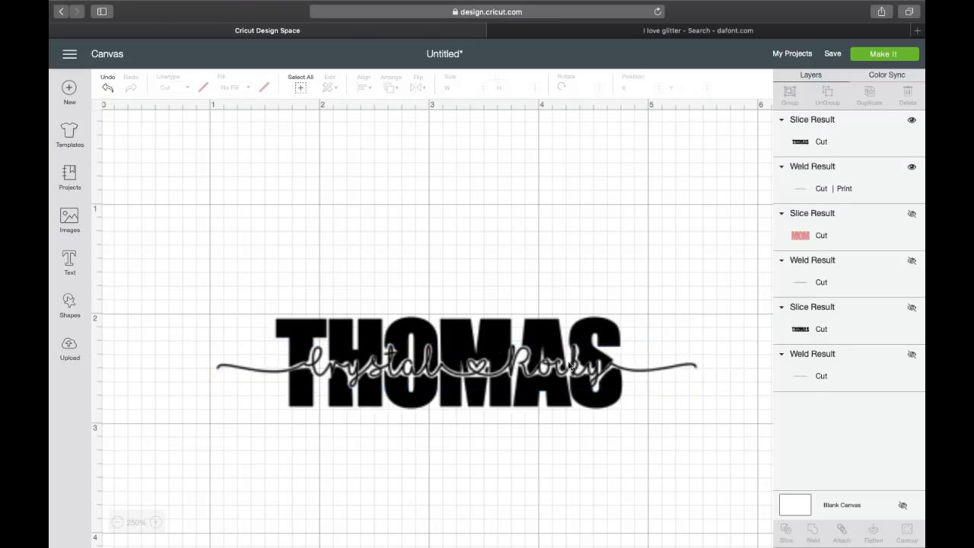
scroll(355, 396, down, 3)
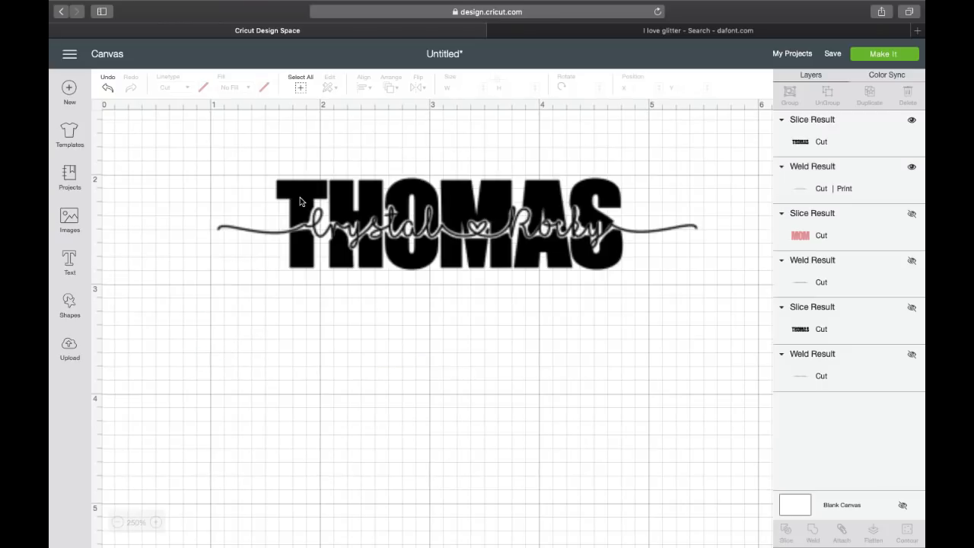
click(300, 201)
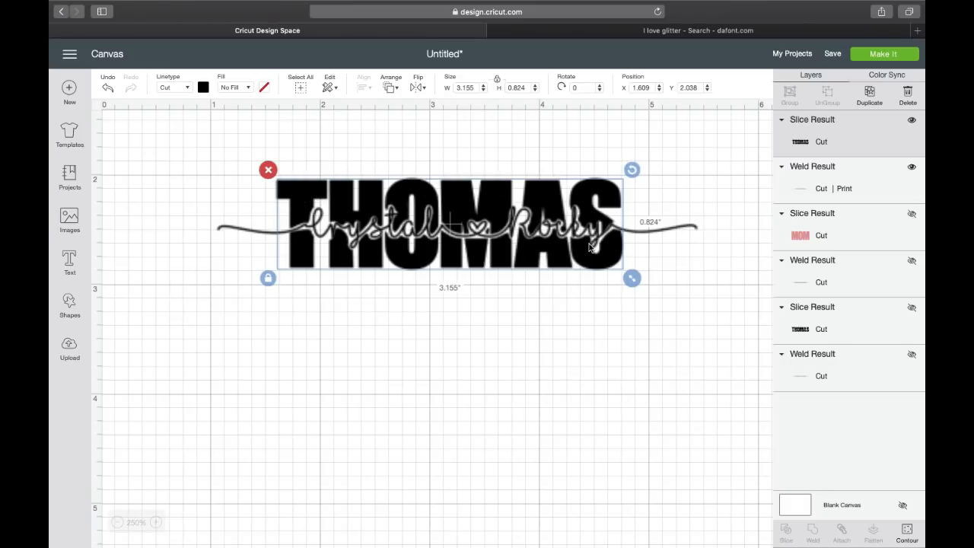
click(907, 533)
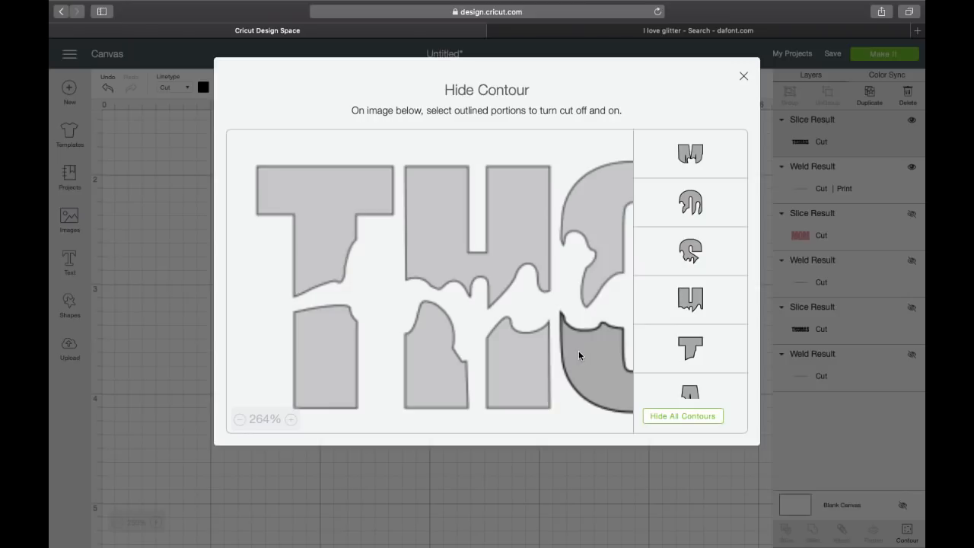
click(742, 77)
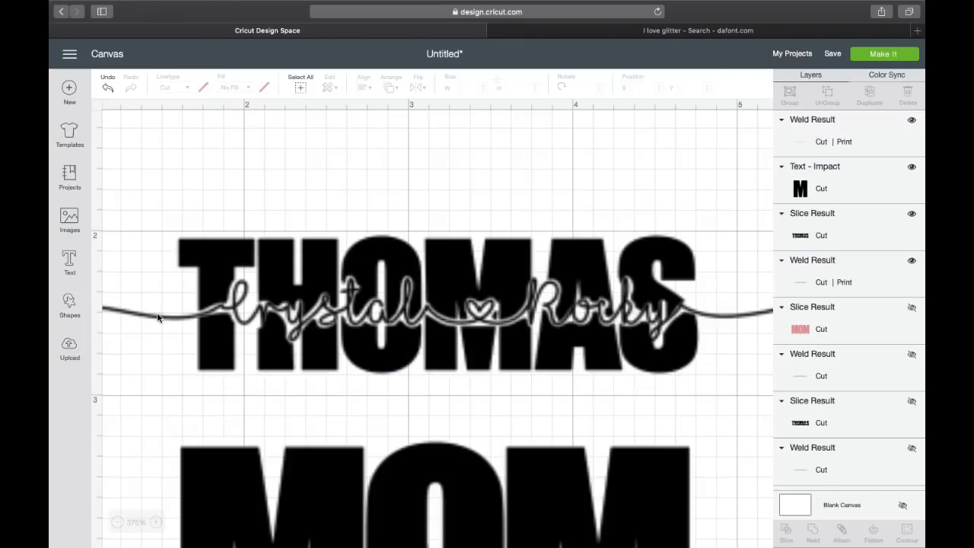
Switch the thin script line's fill from Print to No Fill.
click(589, 306)
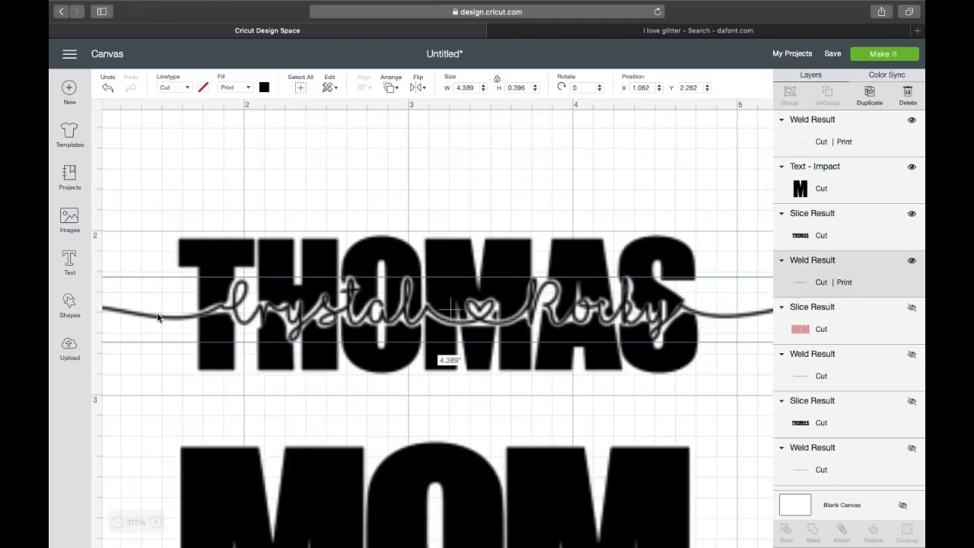
click(248, 88)
click(248, 103)
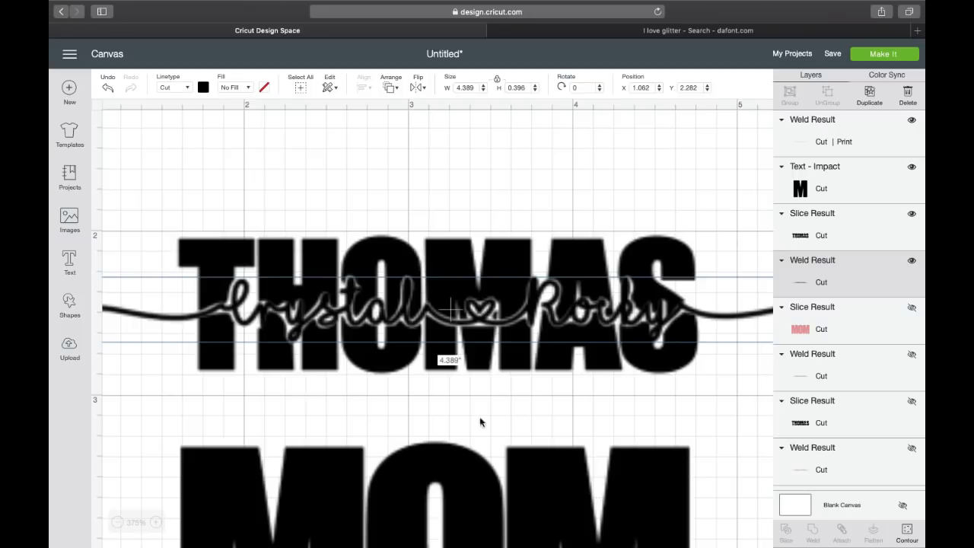
click(684, 398)
scroll(692, 392, down, 2)
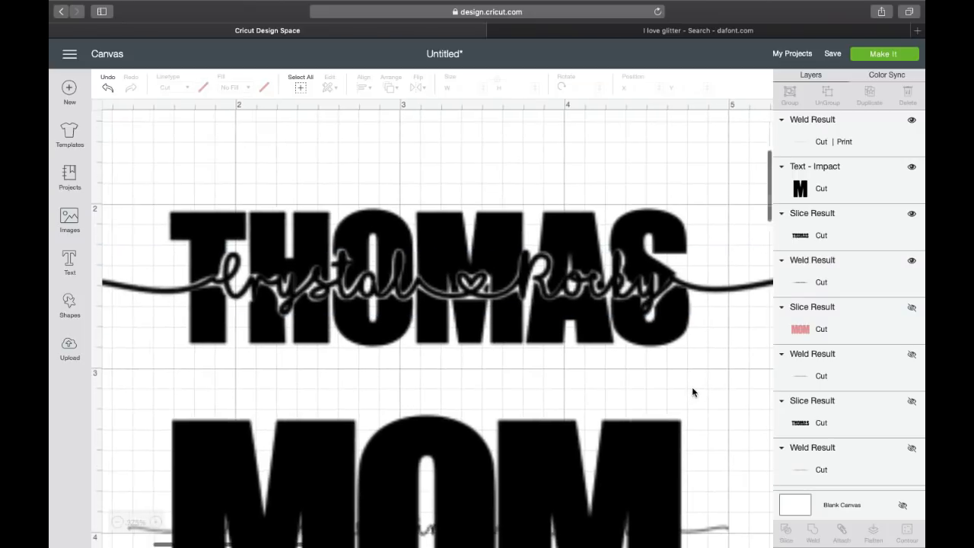
click(665, 337)
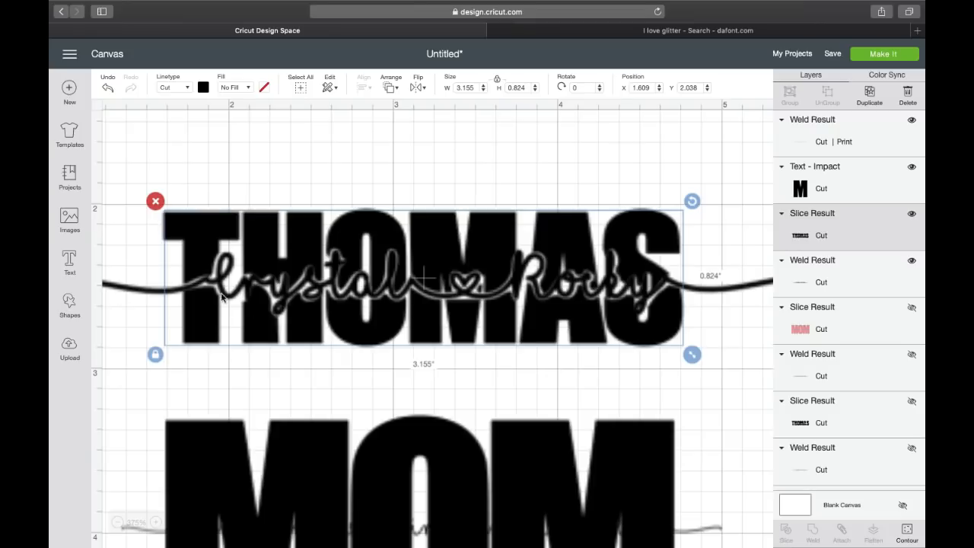
click(155, 353)
drag(692, 354, 693, 360)
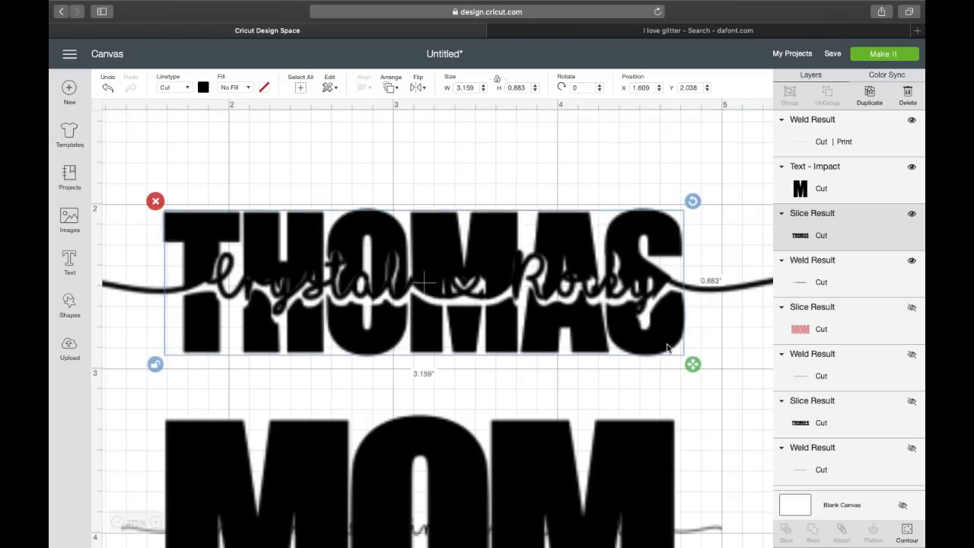
click(717, 407)
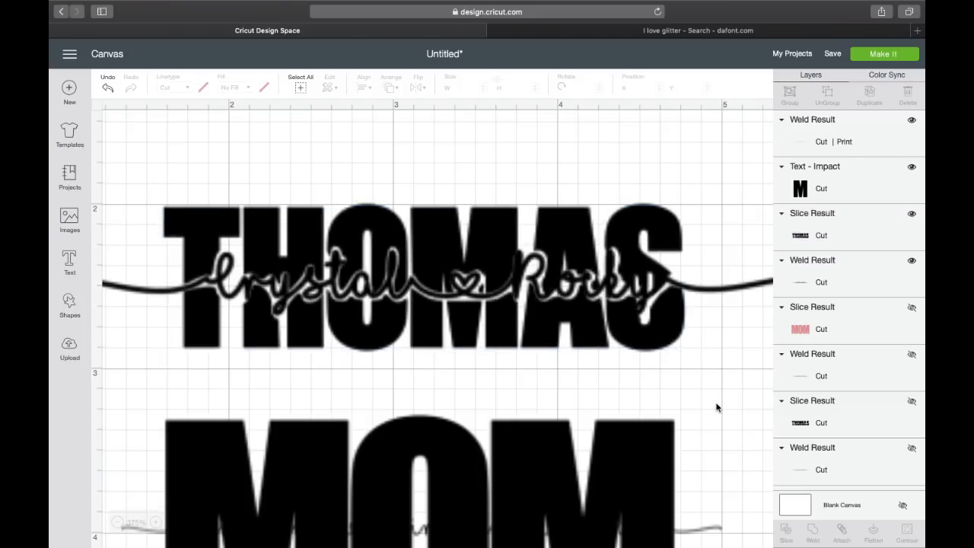
scroll(533, 305, down, 5)
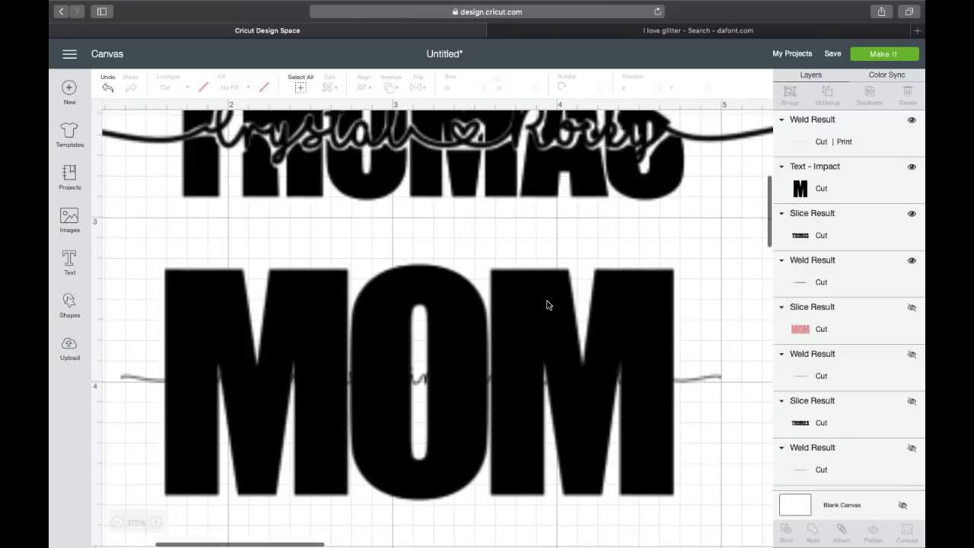